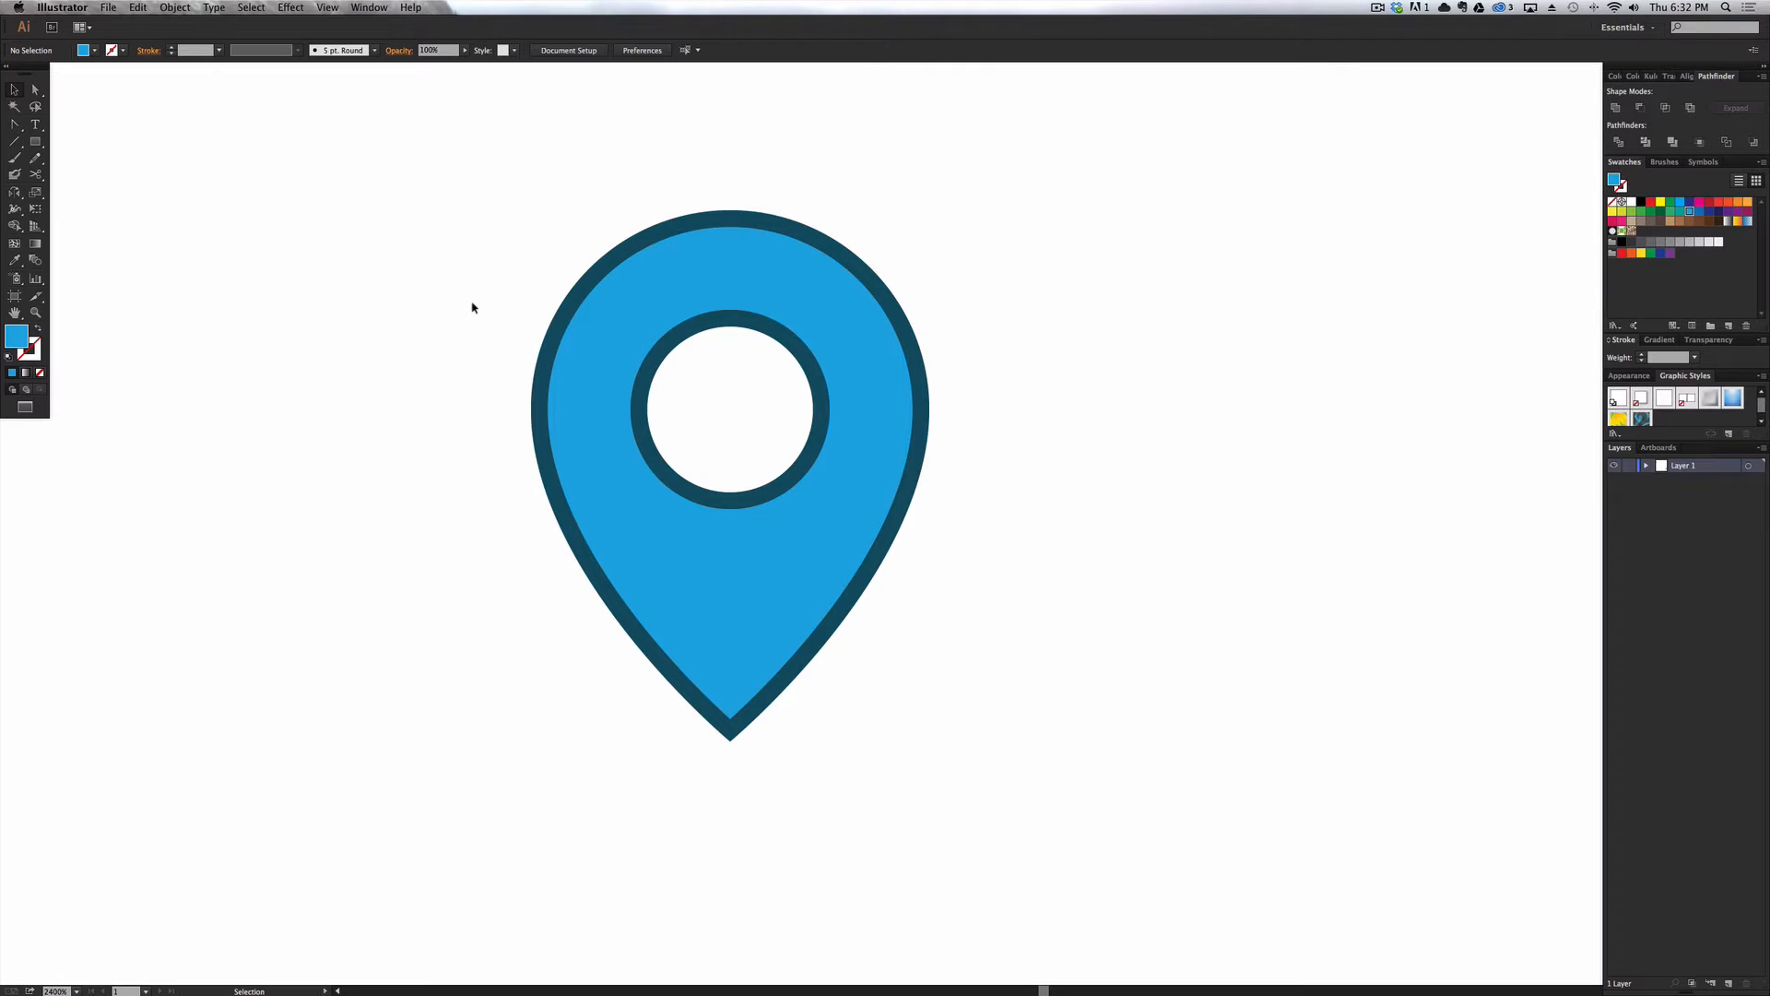
Check the finished map pin in Pixel Preview and return to the normal view.
key("alt+super+y")
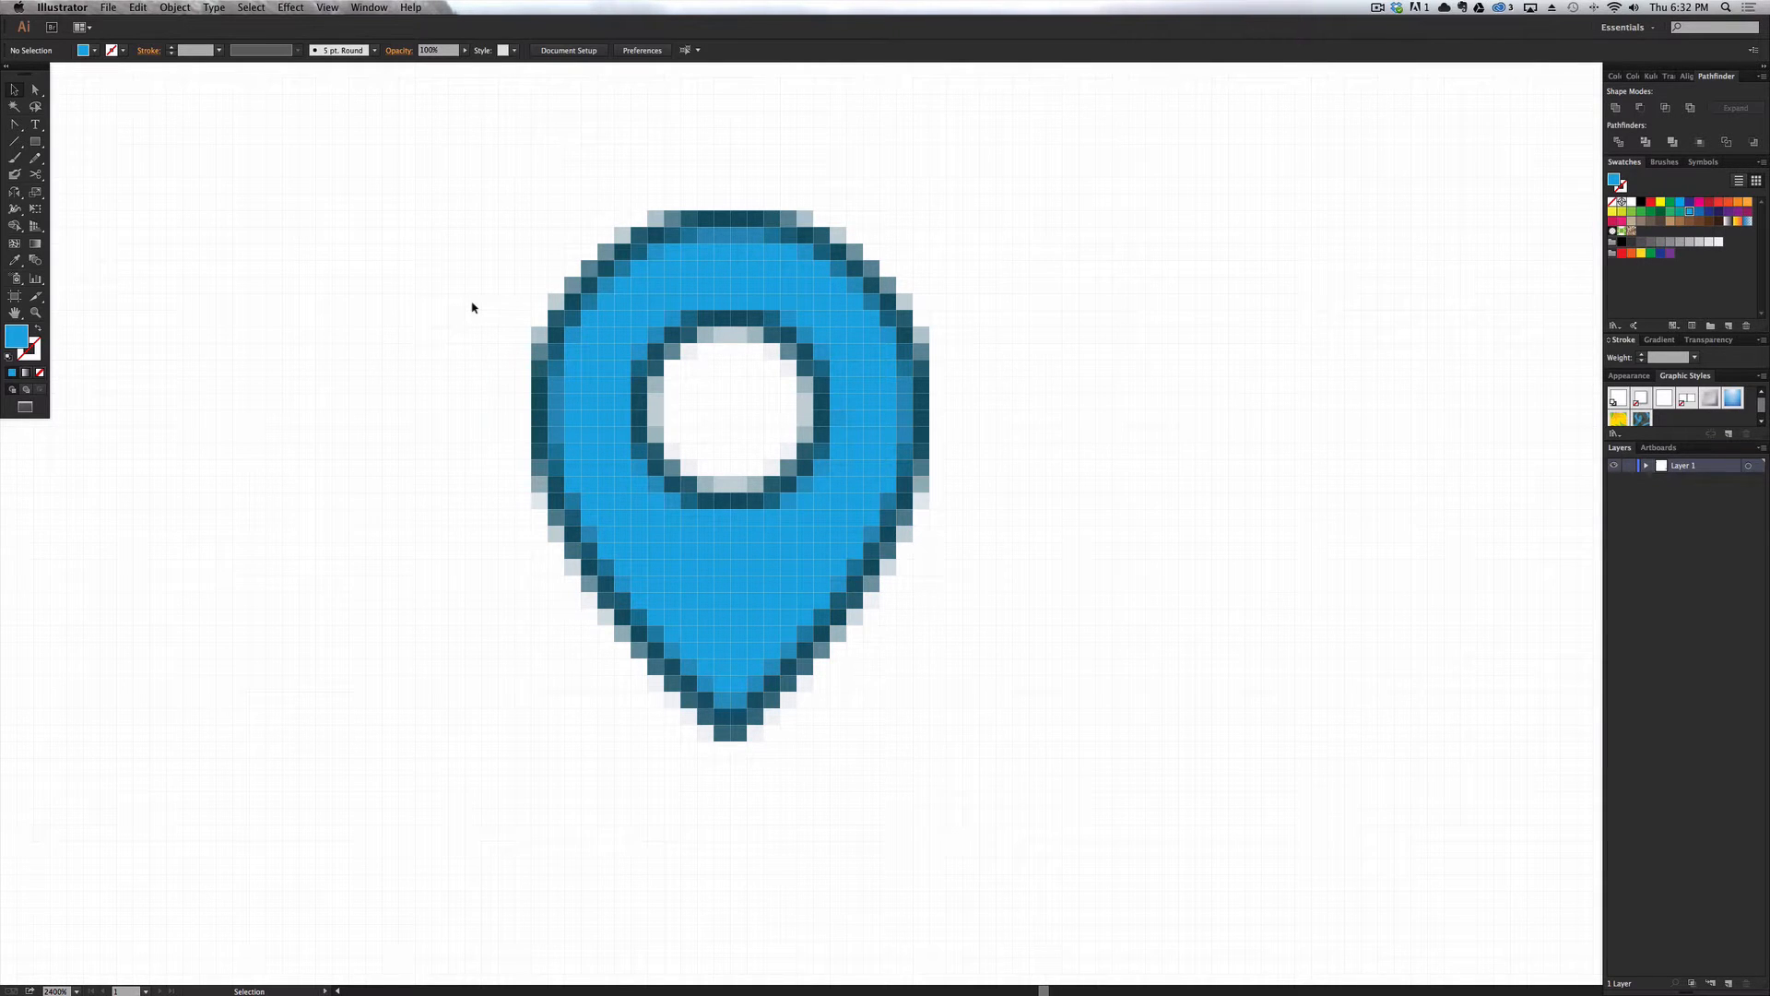
key("alt+super+y")
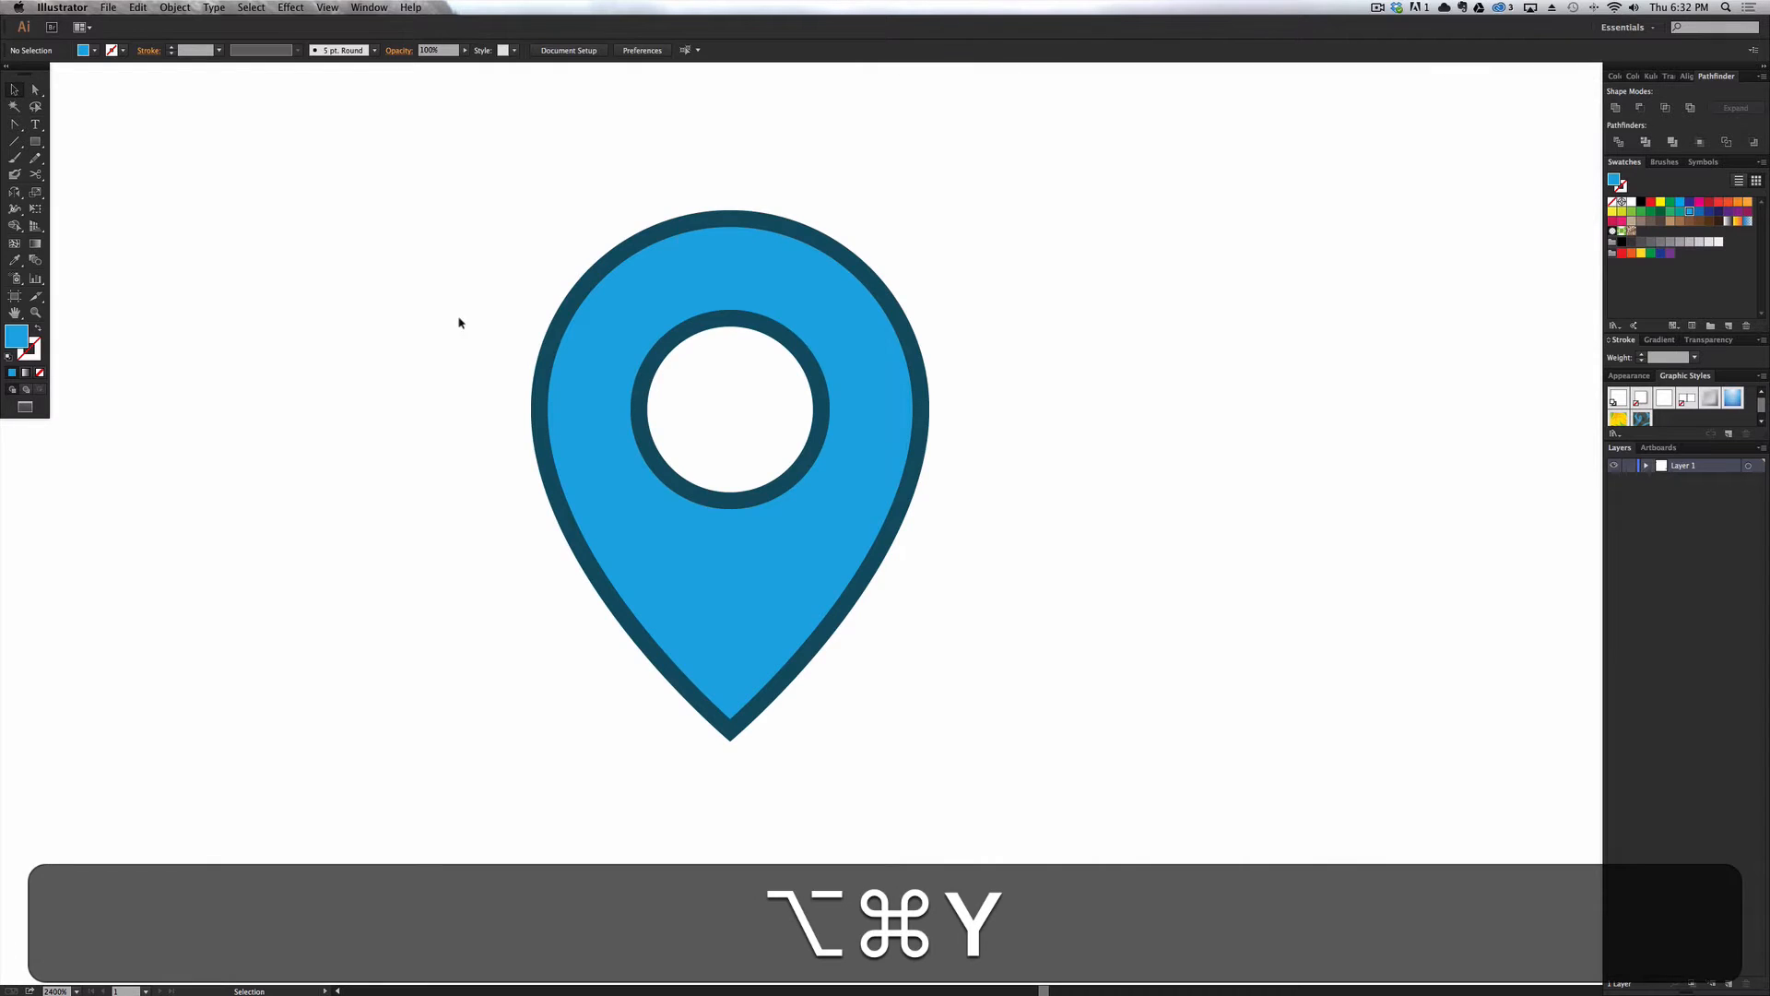
Create a 24 × 32 px rectangular guide beside the finished pin, roughly level with it.
scroll(419, 311, "left", 10)
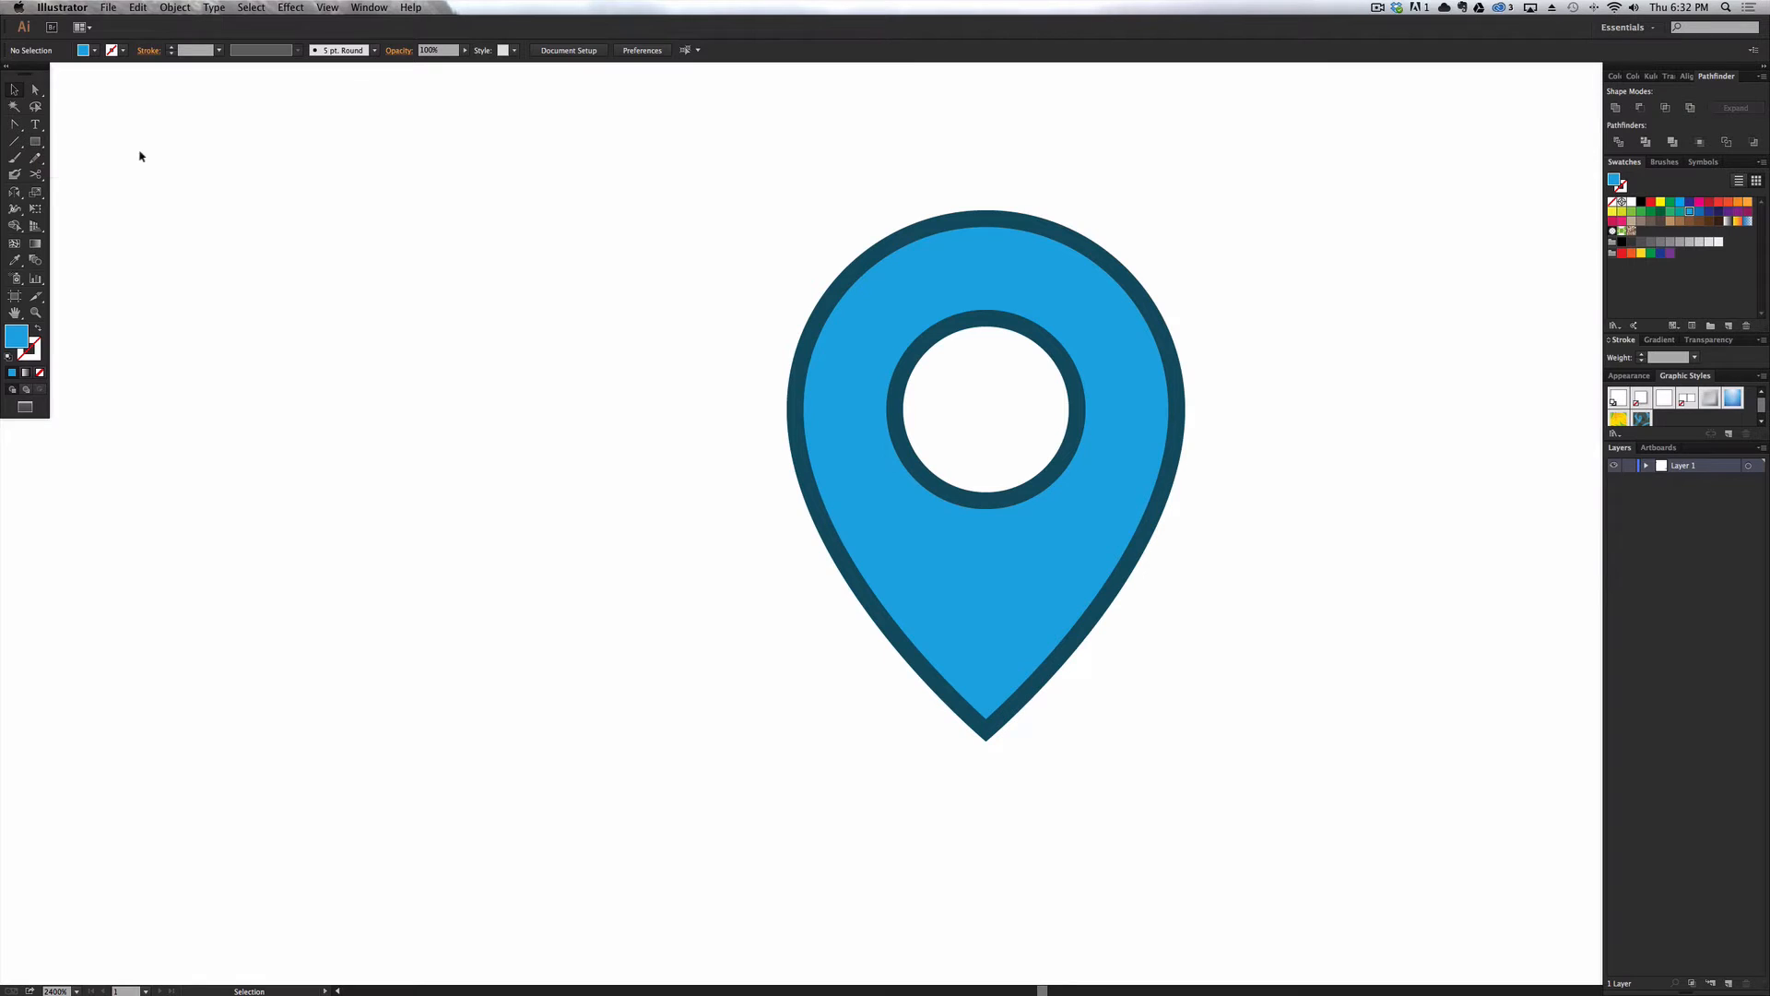
left_click(35, 142)
left_click(335, 320)
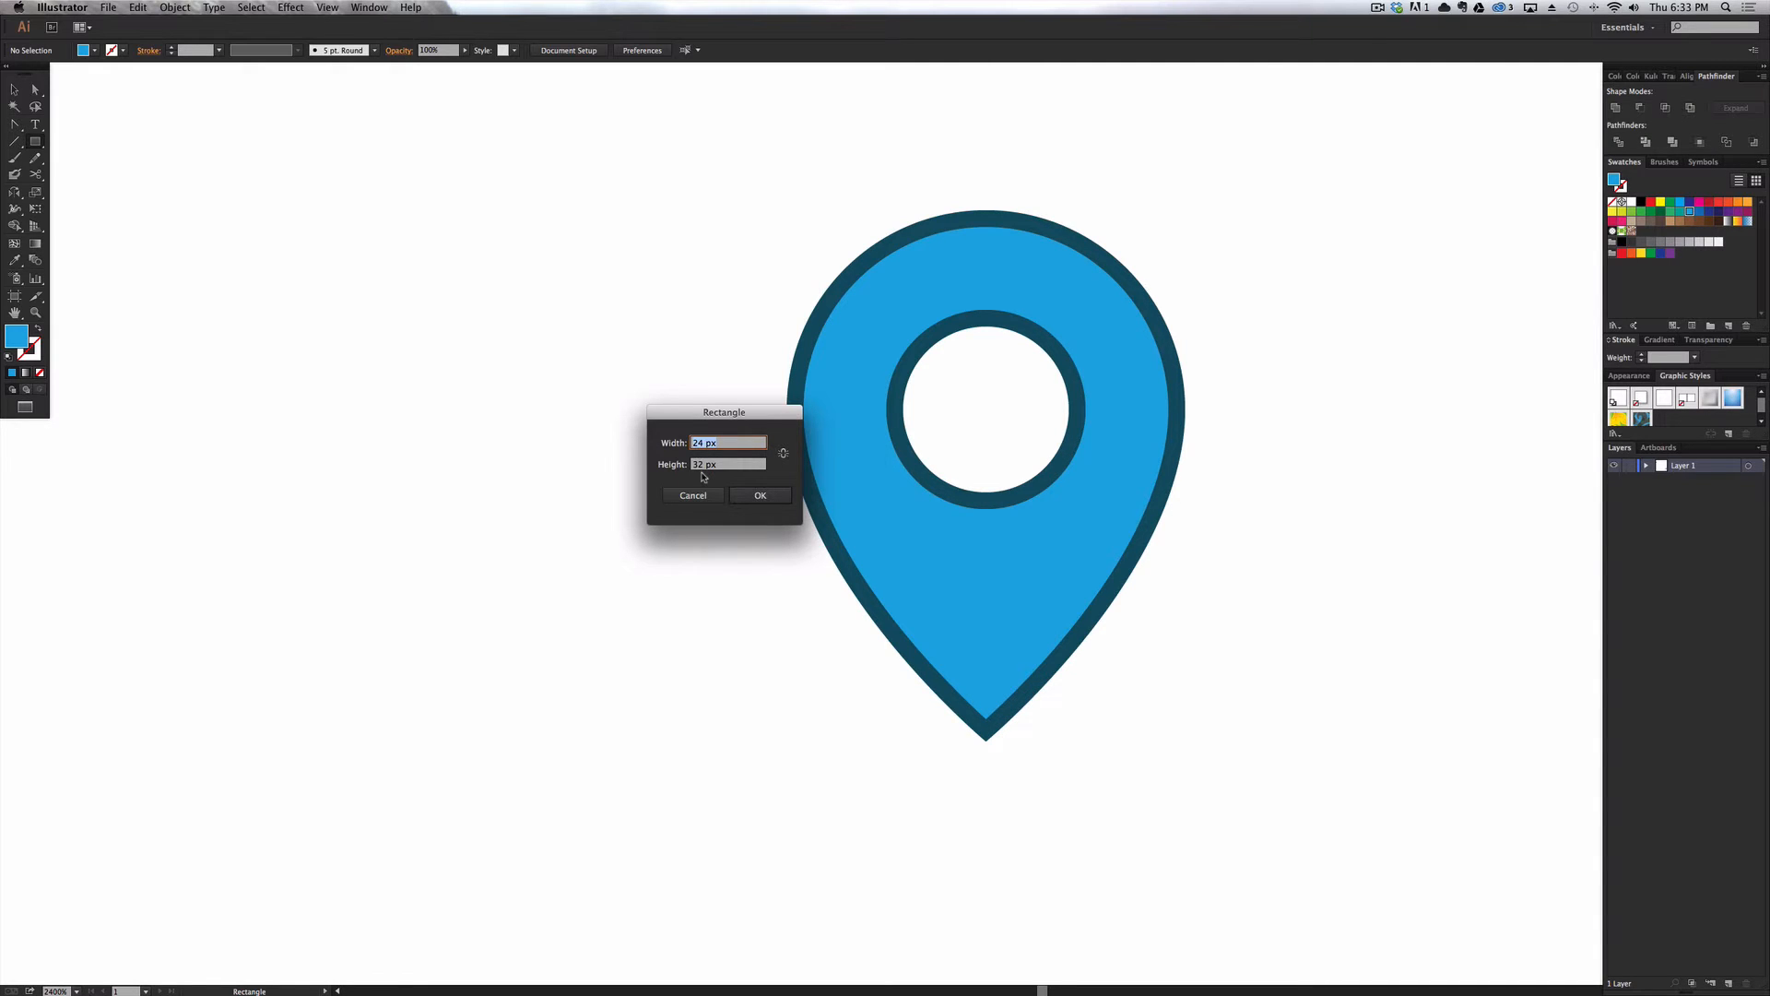
left_click(752, 499)
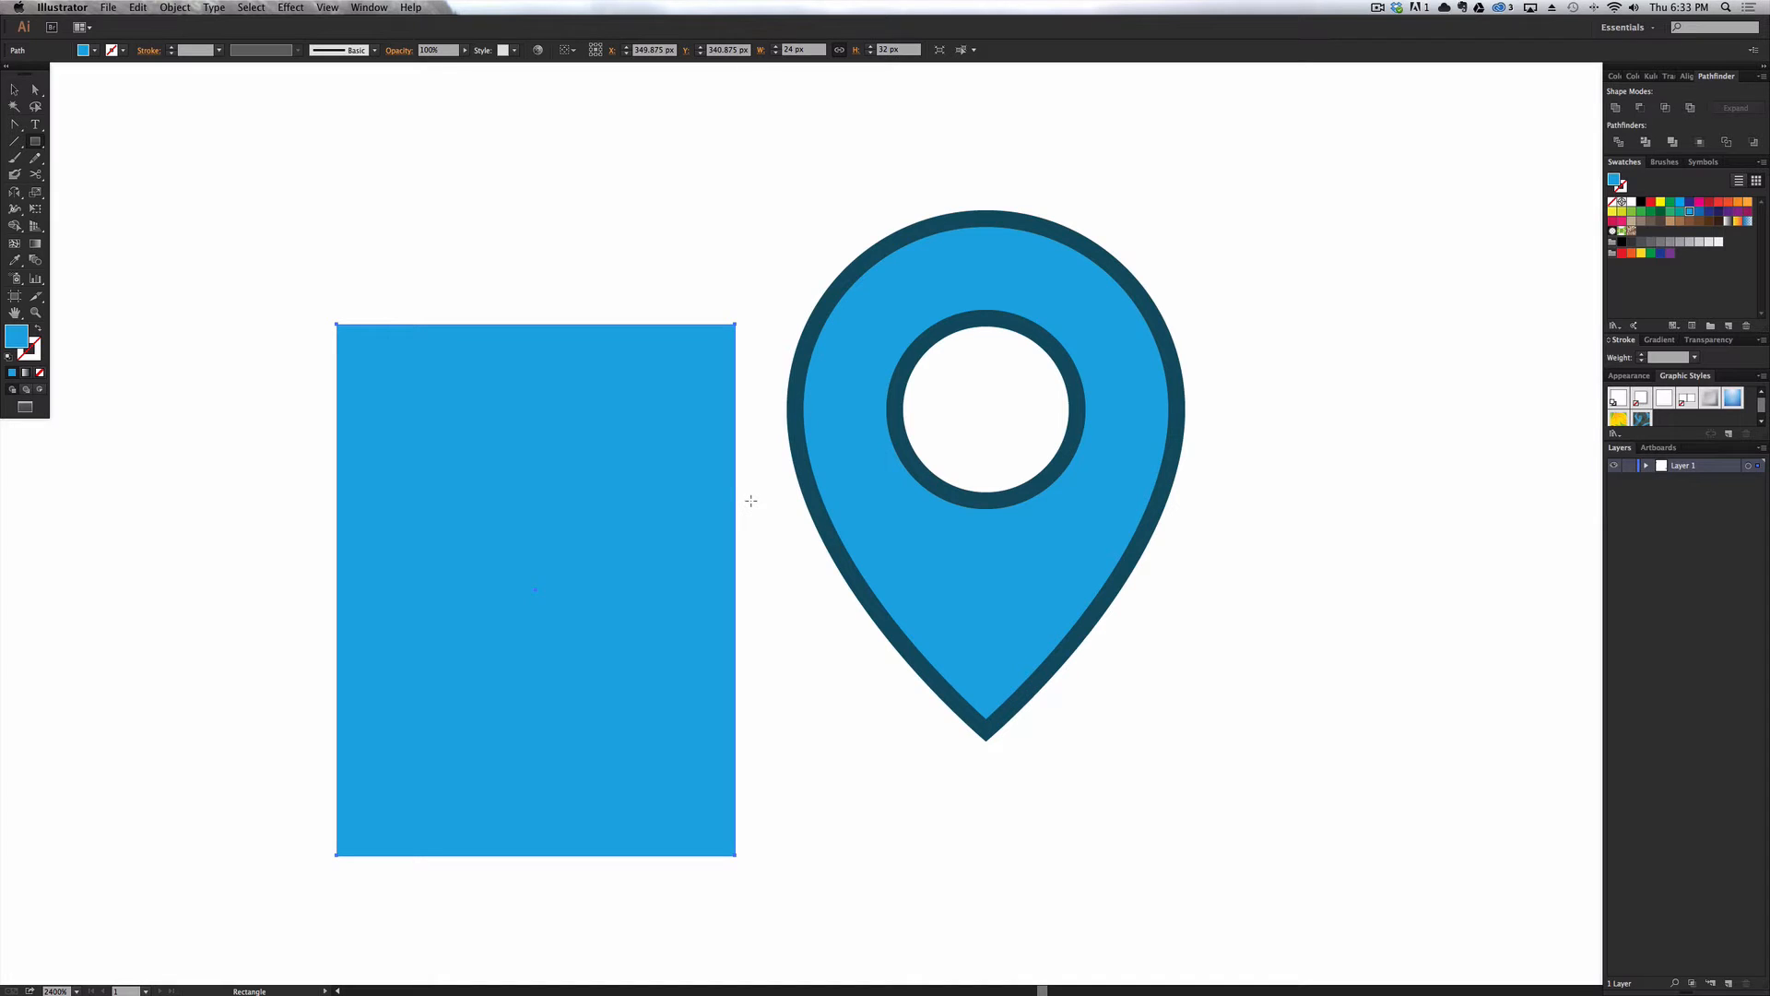
key("v")
left_click_drag(691, 510, 681, 410)
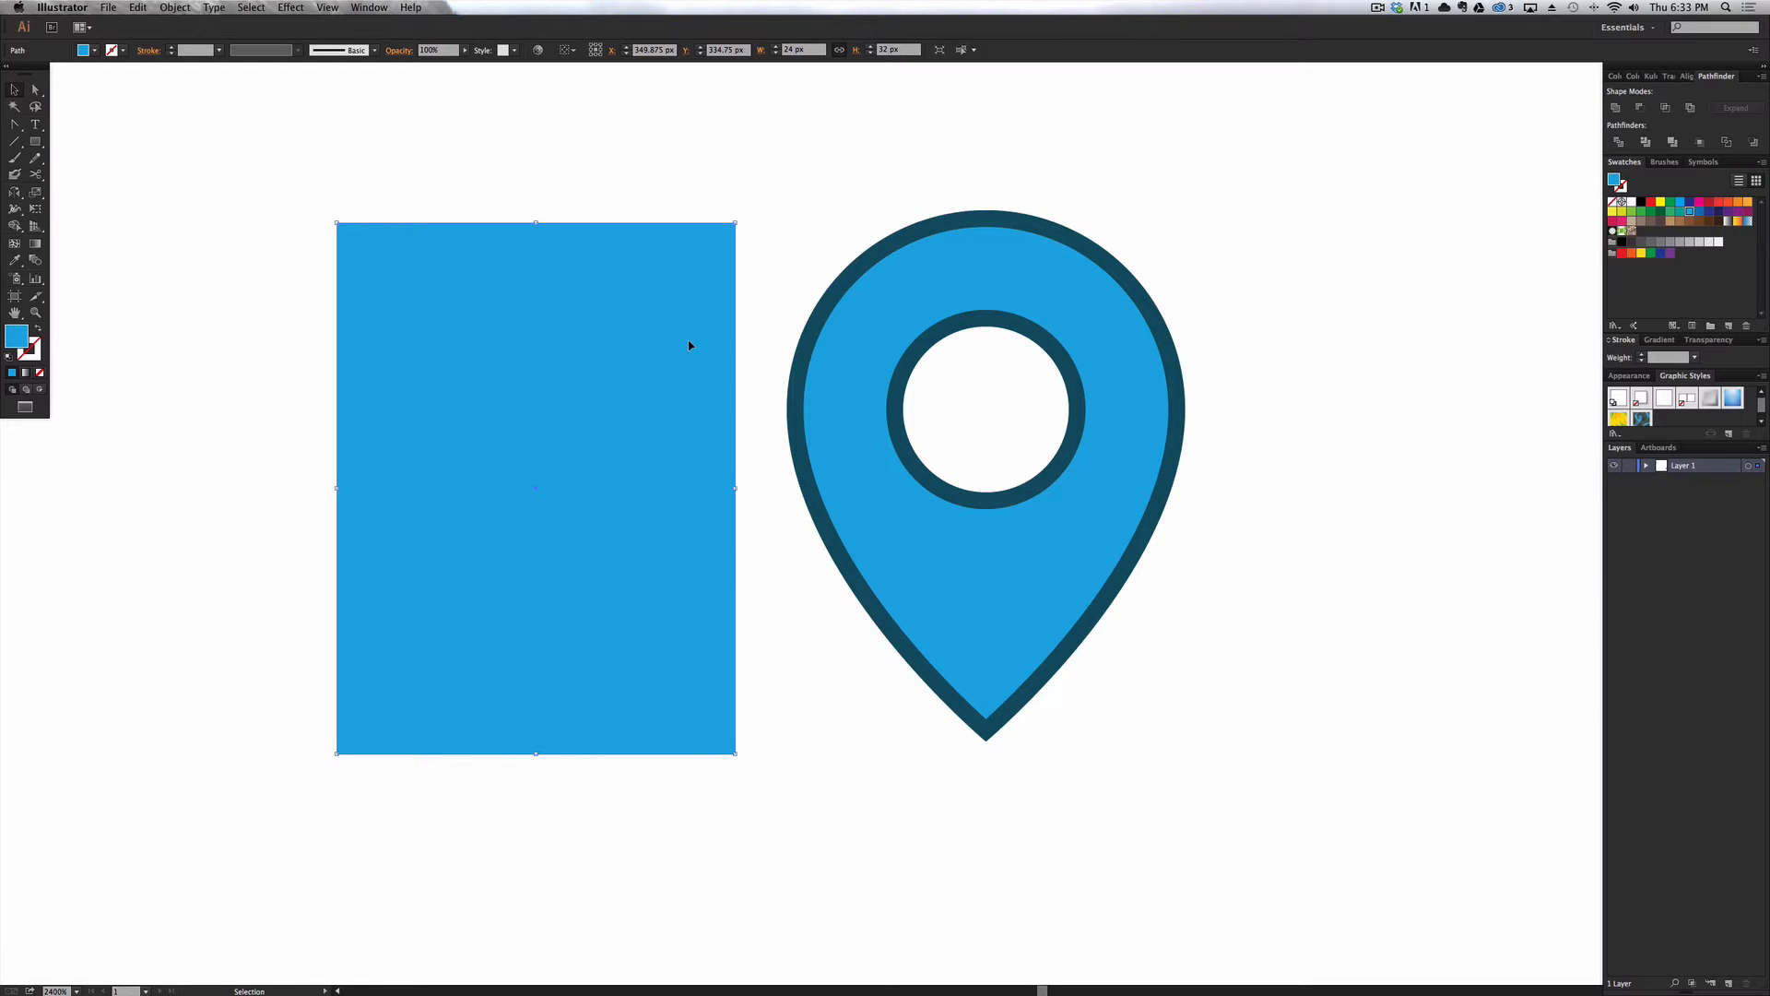
key("super+5")
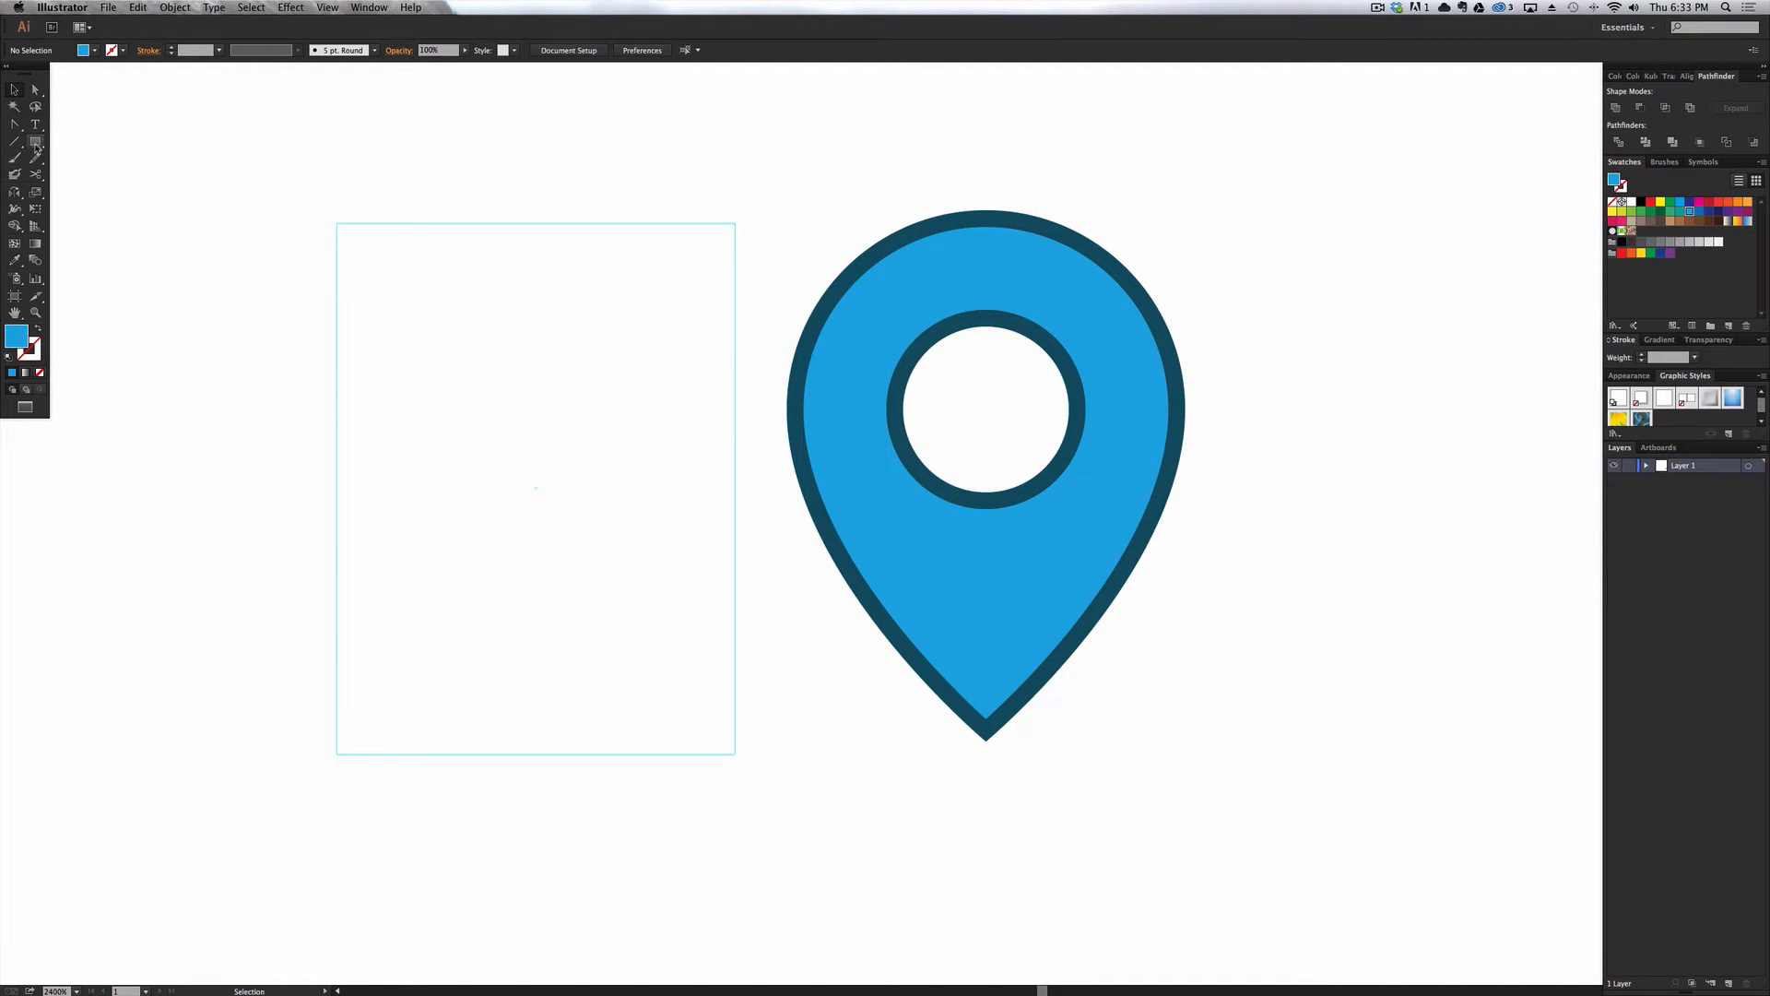
Draw a 24 px circle inside the guide, touching its upper edge and both sides.
mouse_move(36, 144)
left_mouse_down()
mouse_move(83, 175)
mouse_move(34, 142)
left_mouse_up()
key("l")
left_click_drag(337, 222, 734, 385)
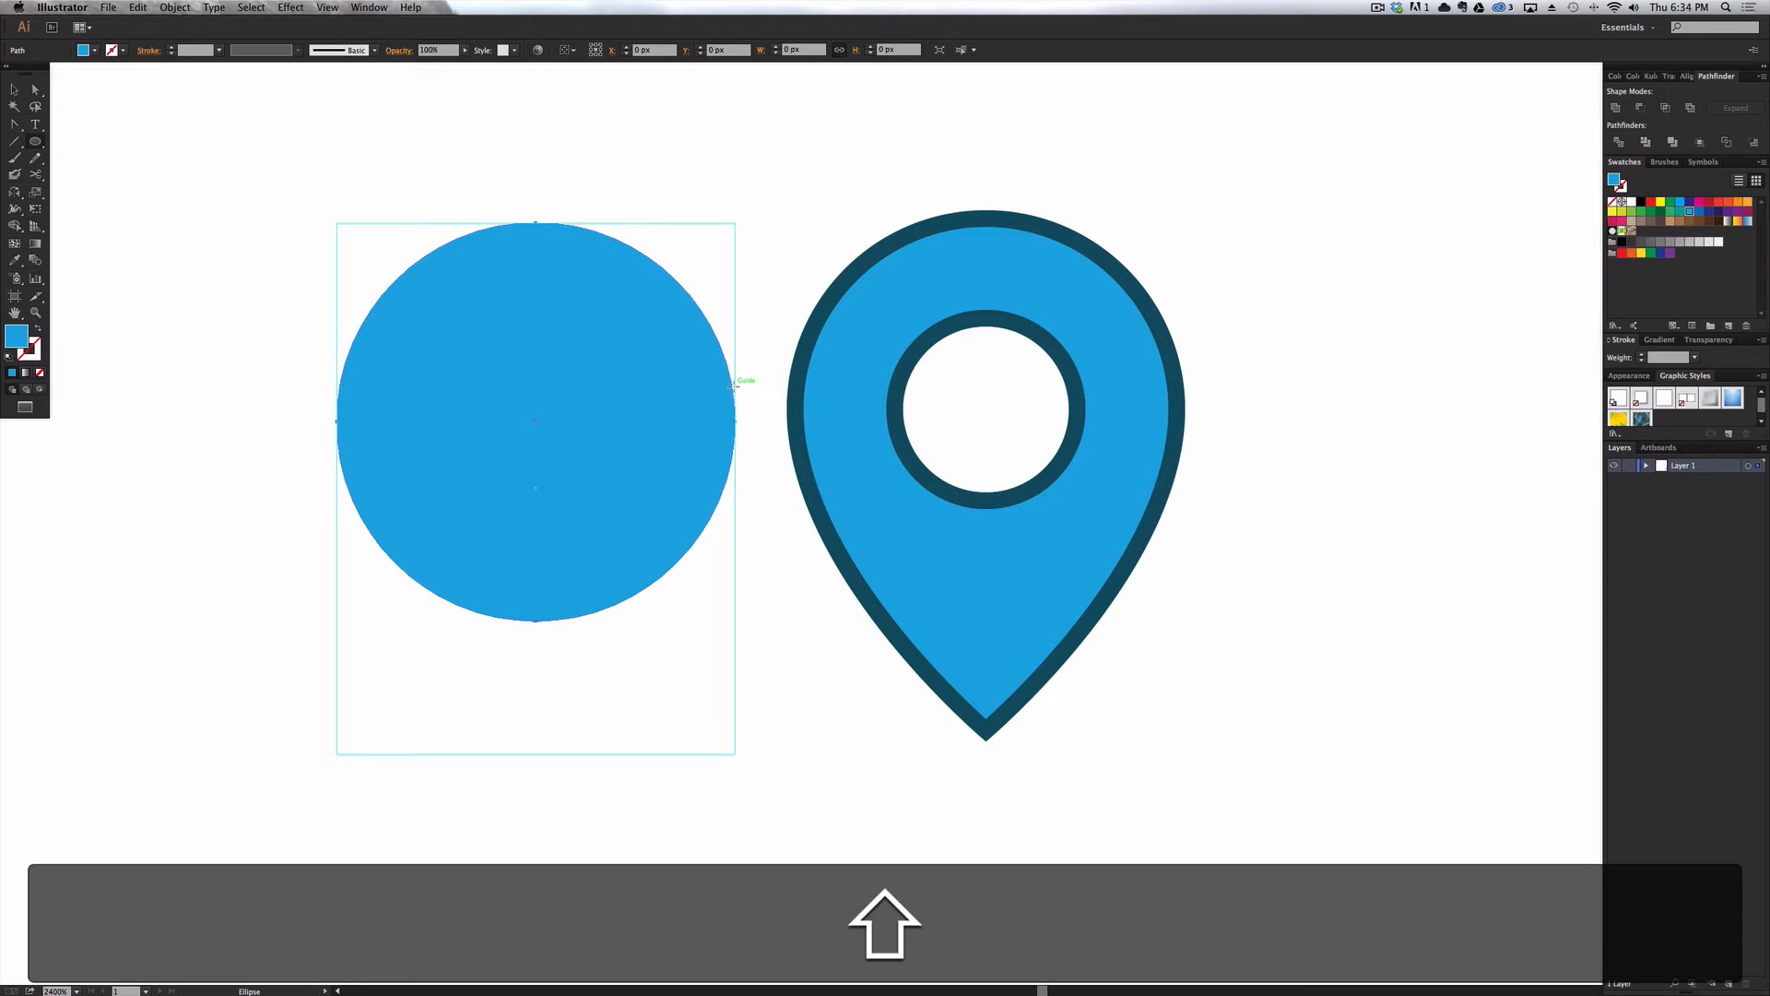
key("v")
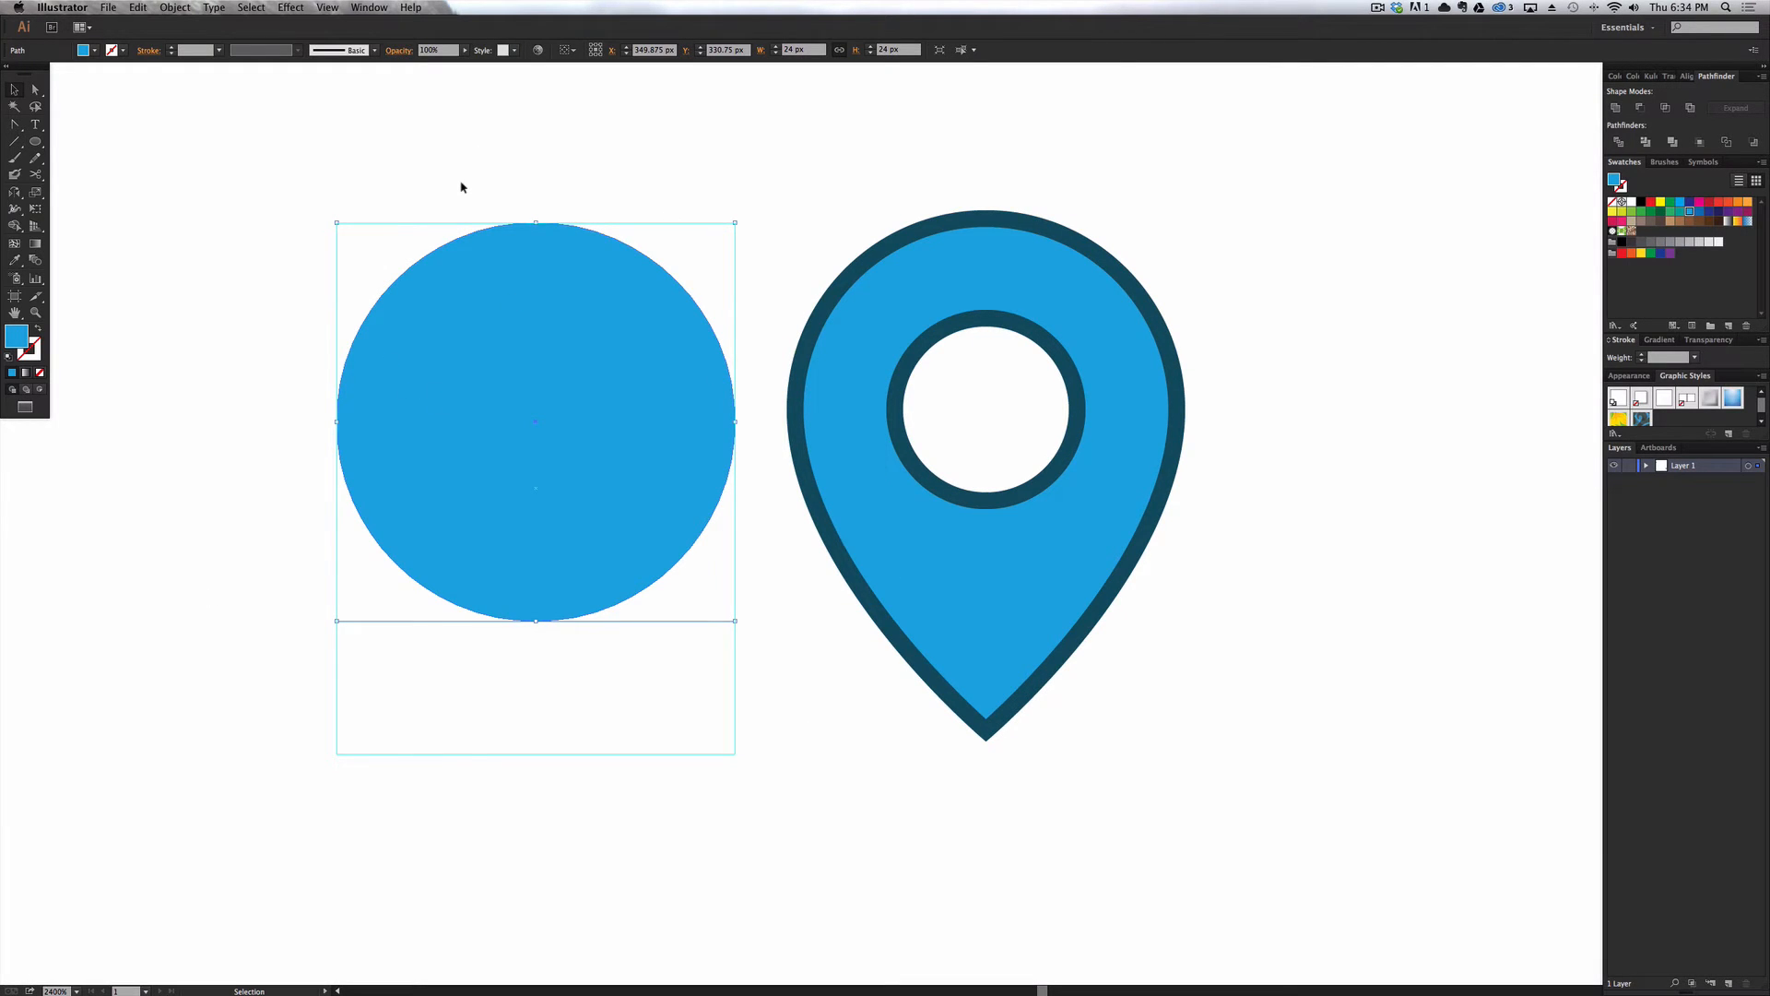
Paste a copy of the circle in place and scale it proportionally to 10 px around its centre.
key("super+c")
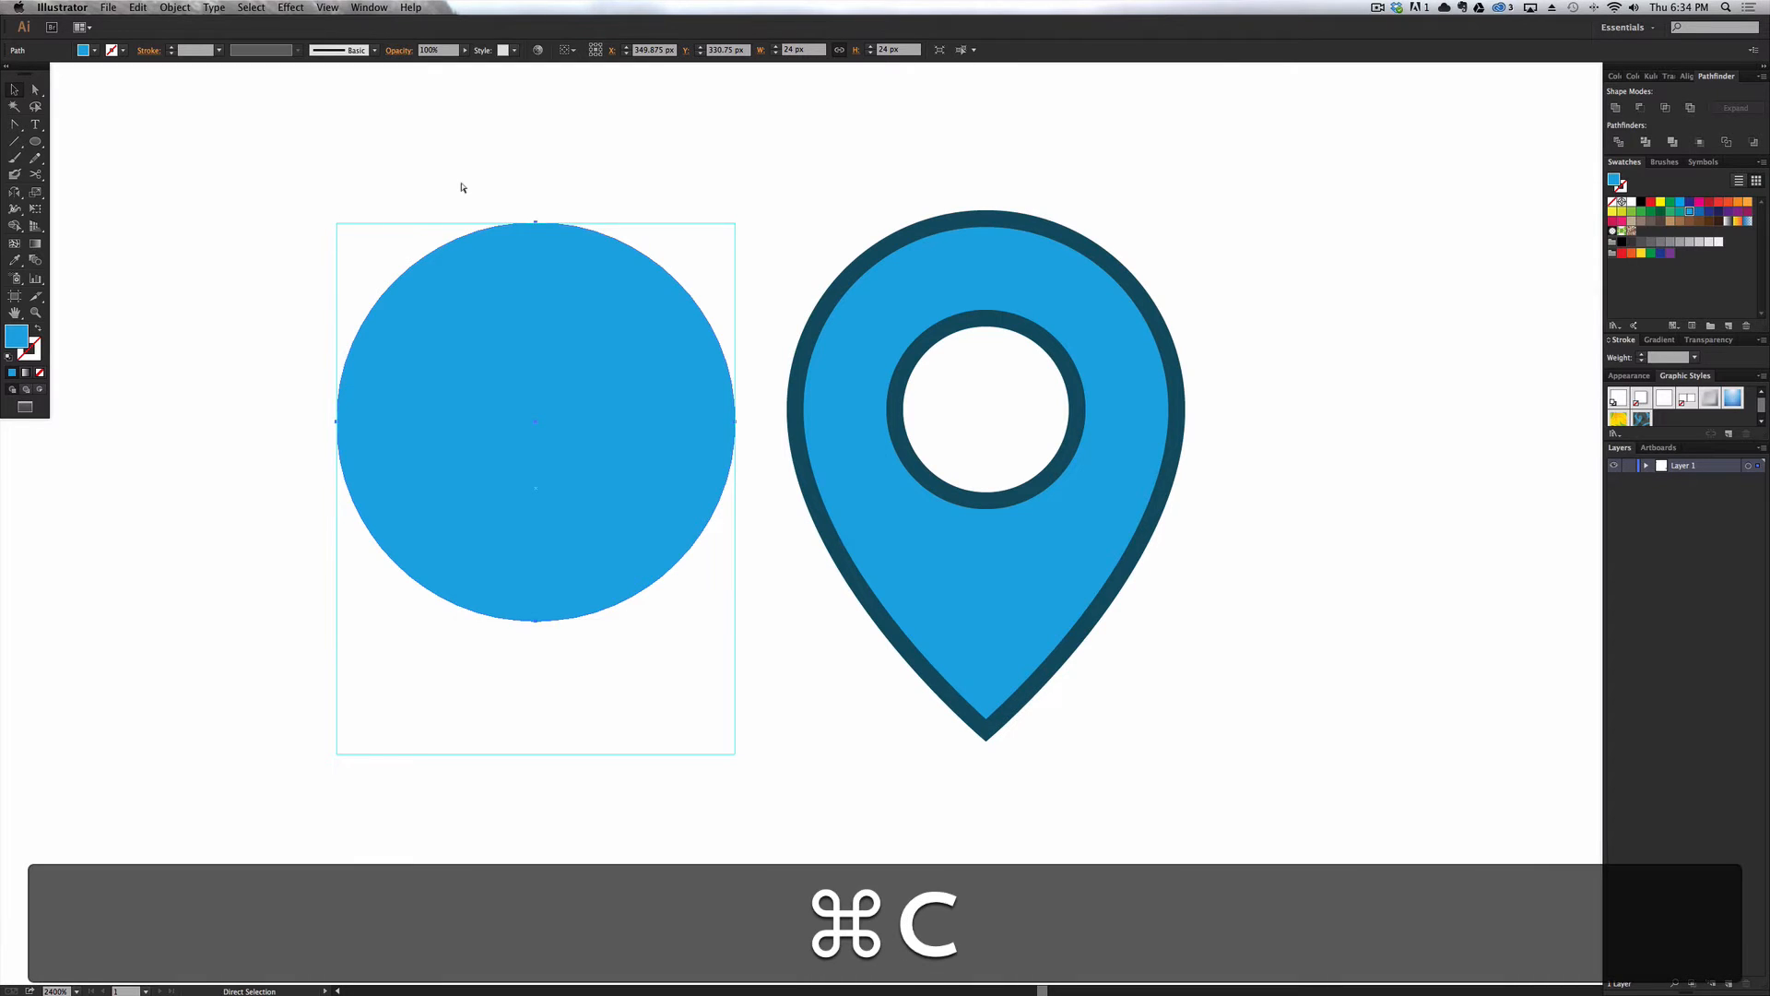
key("shift+super+v")
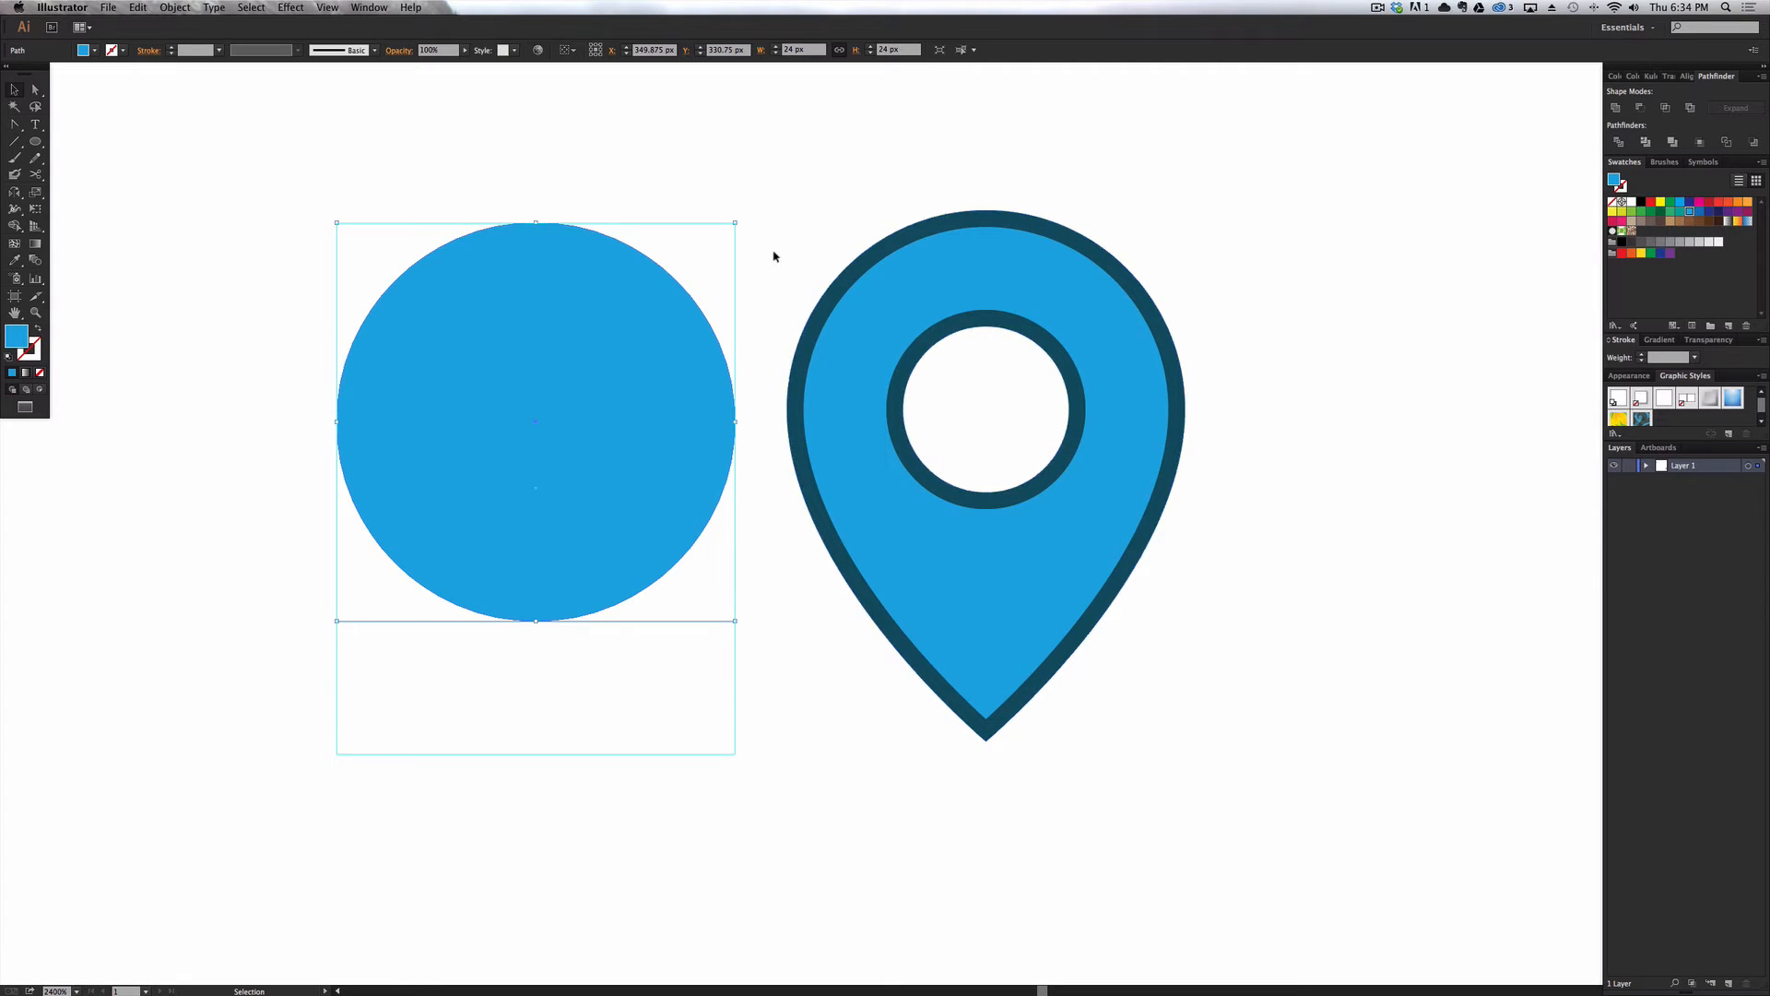
left_click(839, 50)
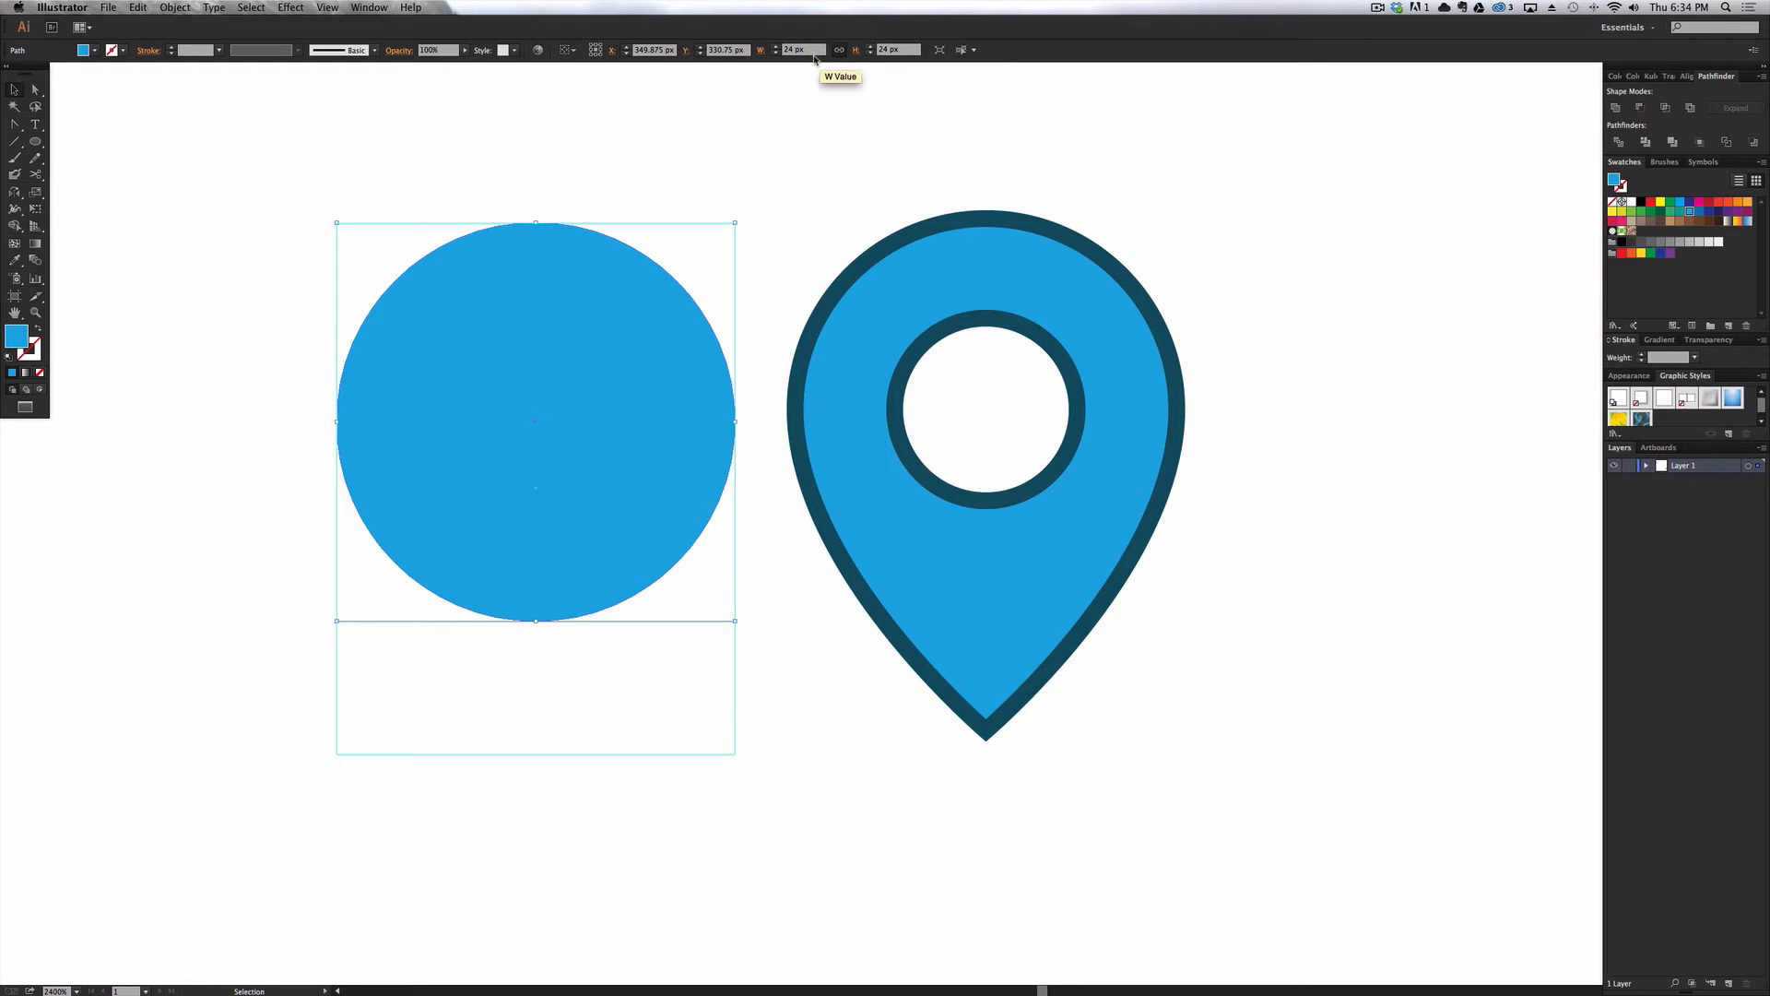
left_click(798, 49)
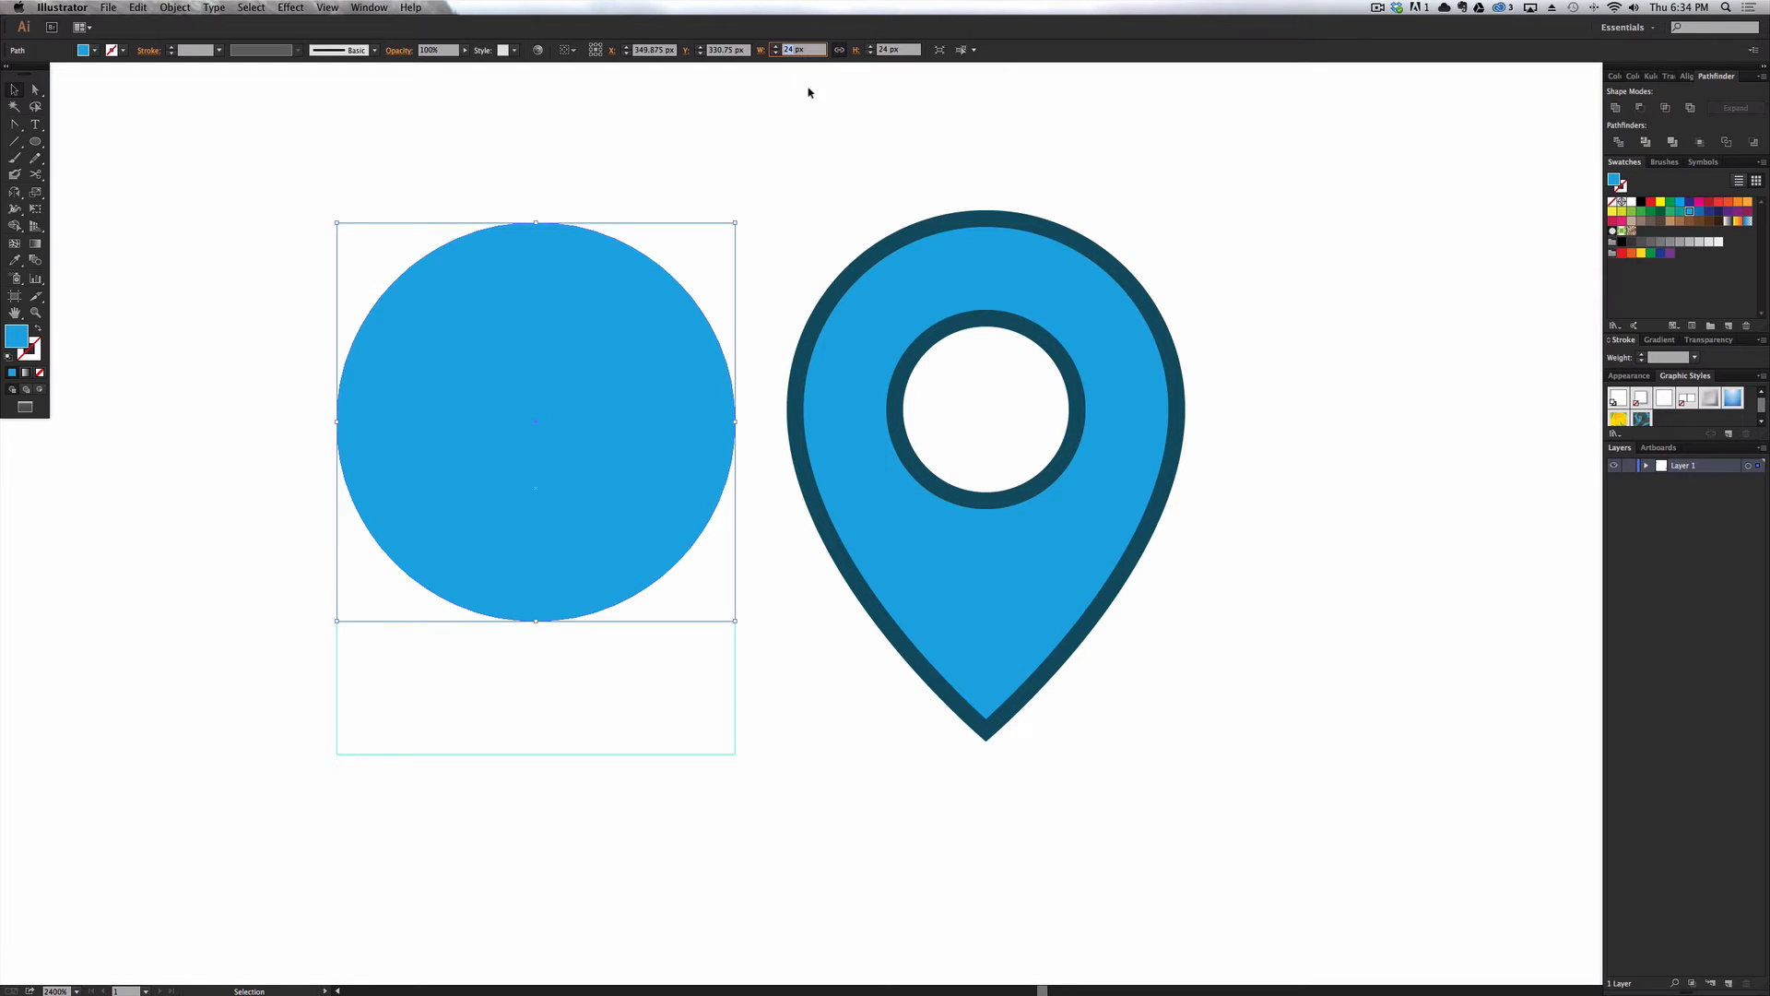
type("10")
key("Return")
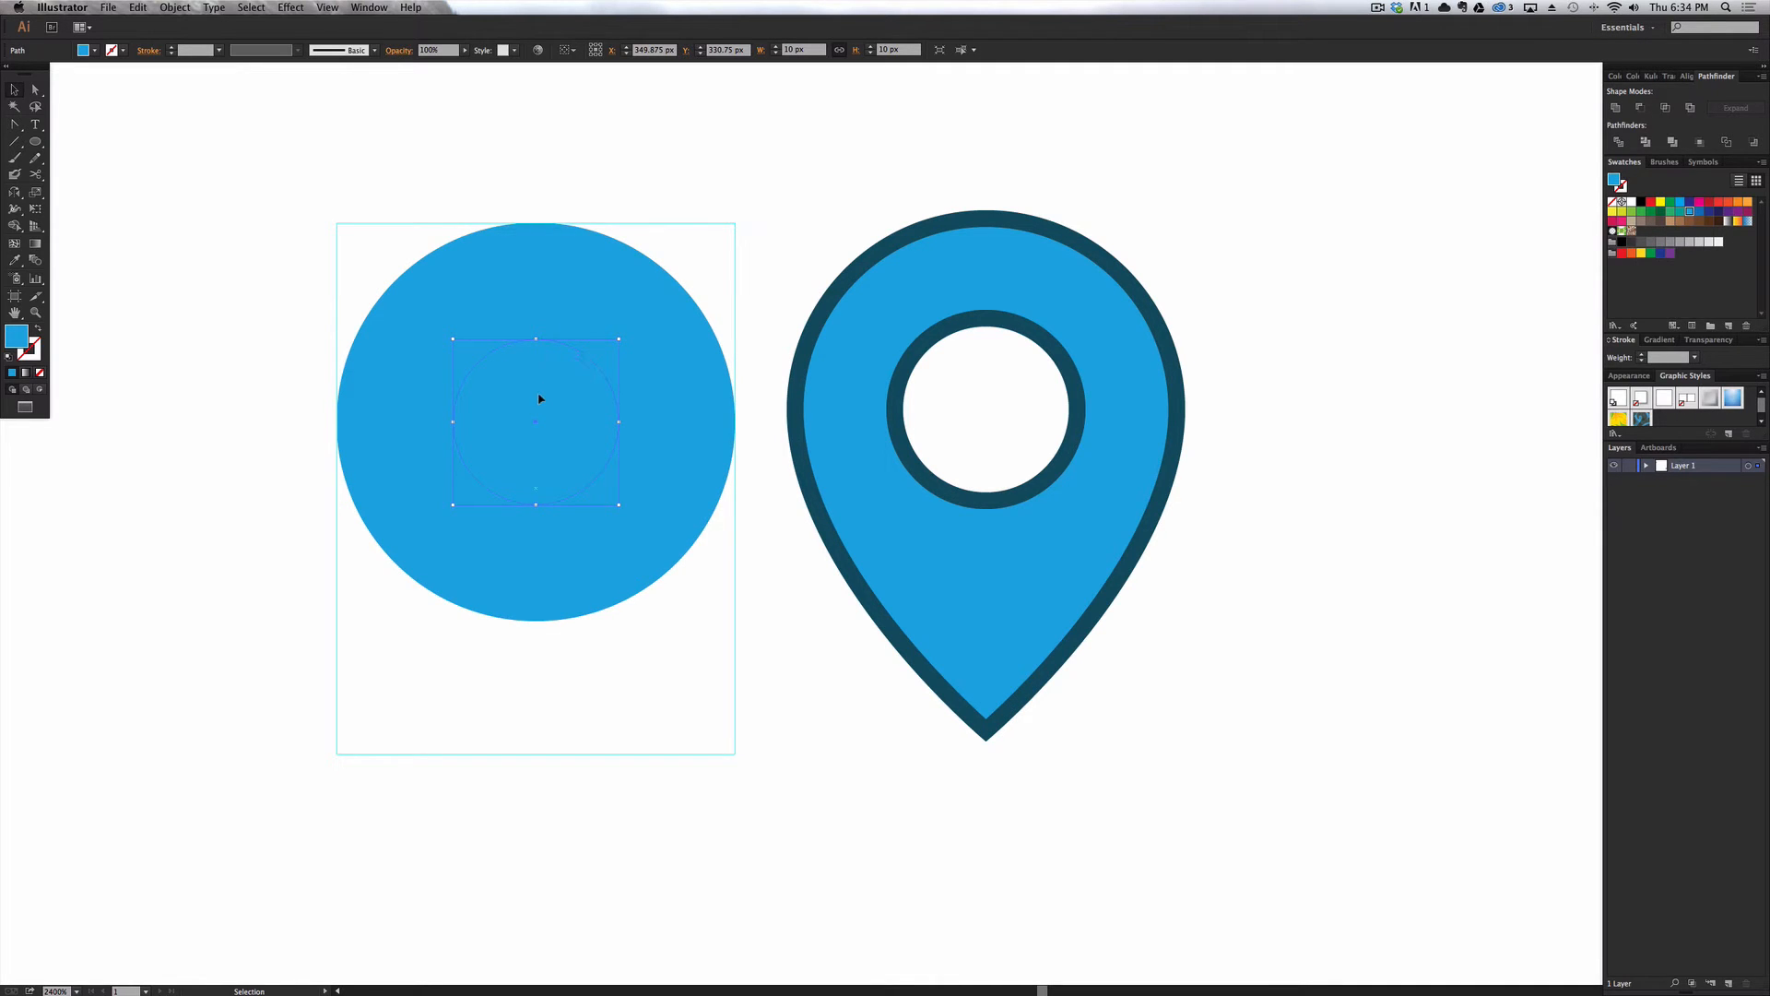
Subtract the 10 px circle from the large circle with the Pathfinder's Minus Front shape mode.
left_click(585, 260, "shift")
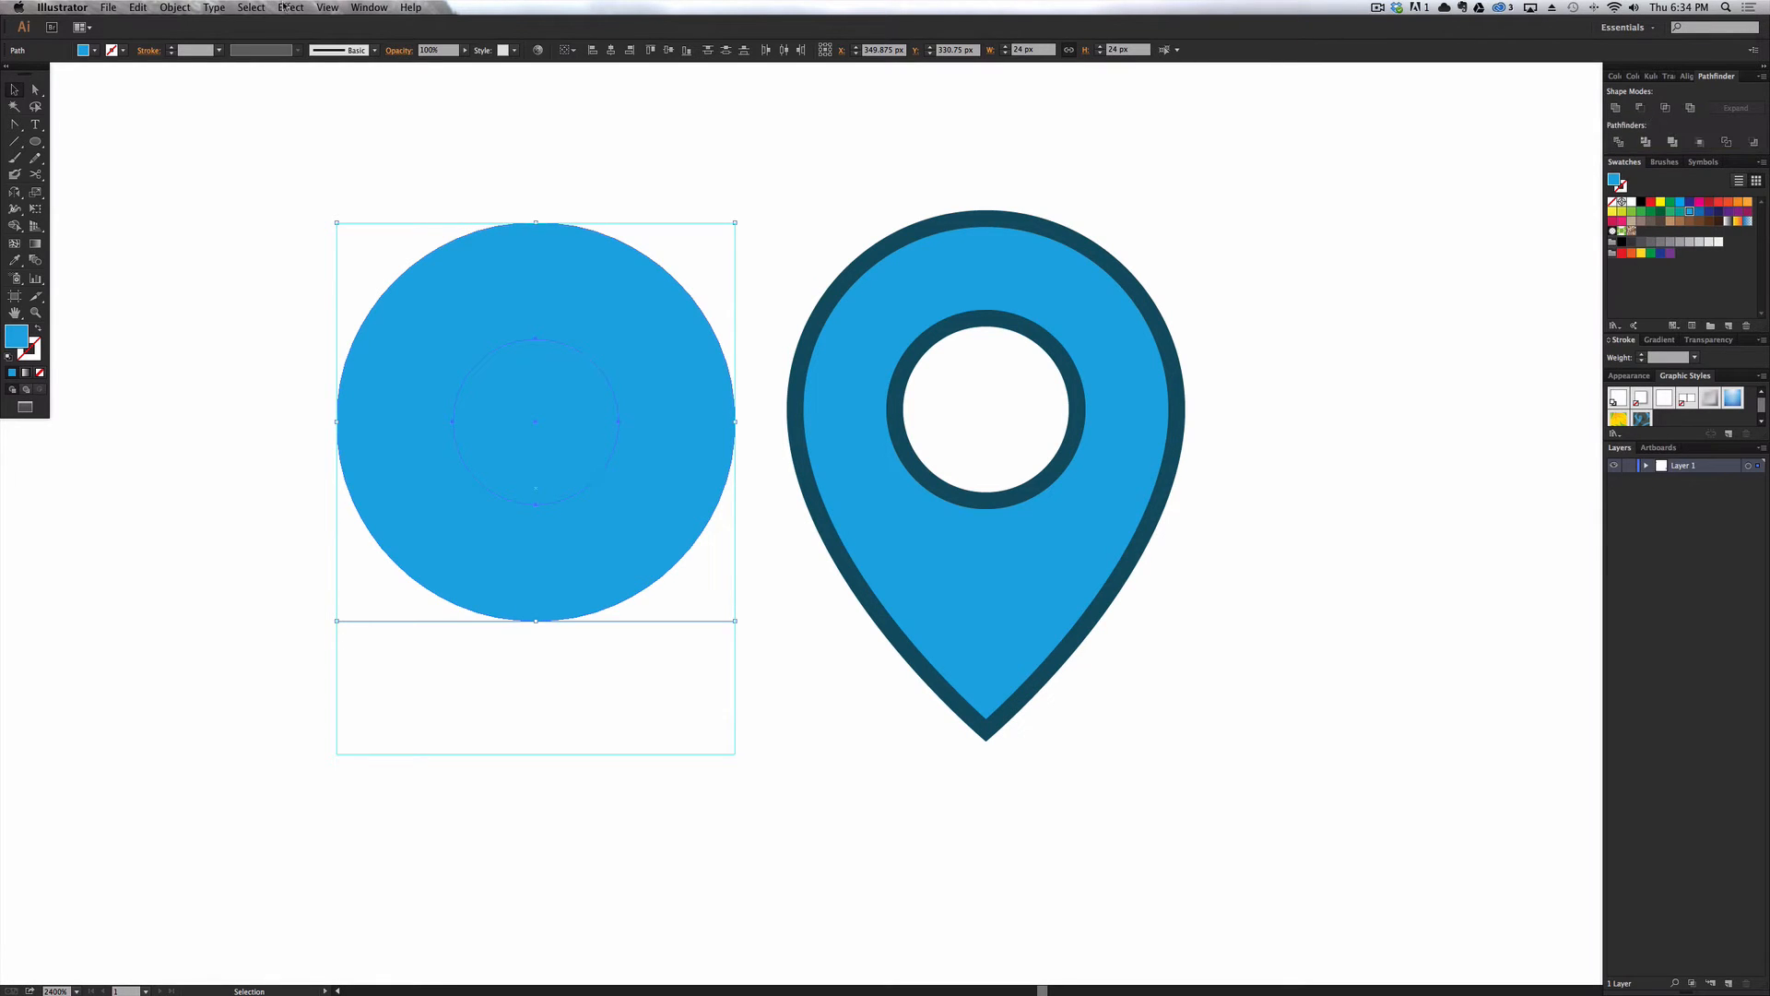
left_click(369, 8)
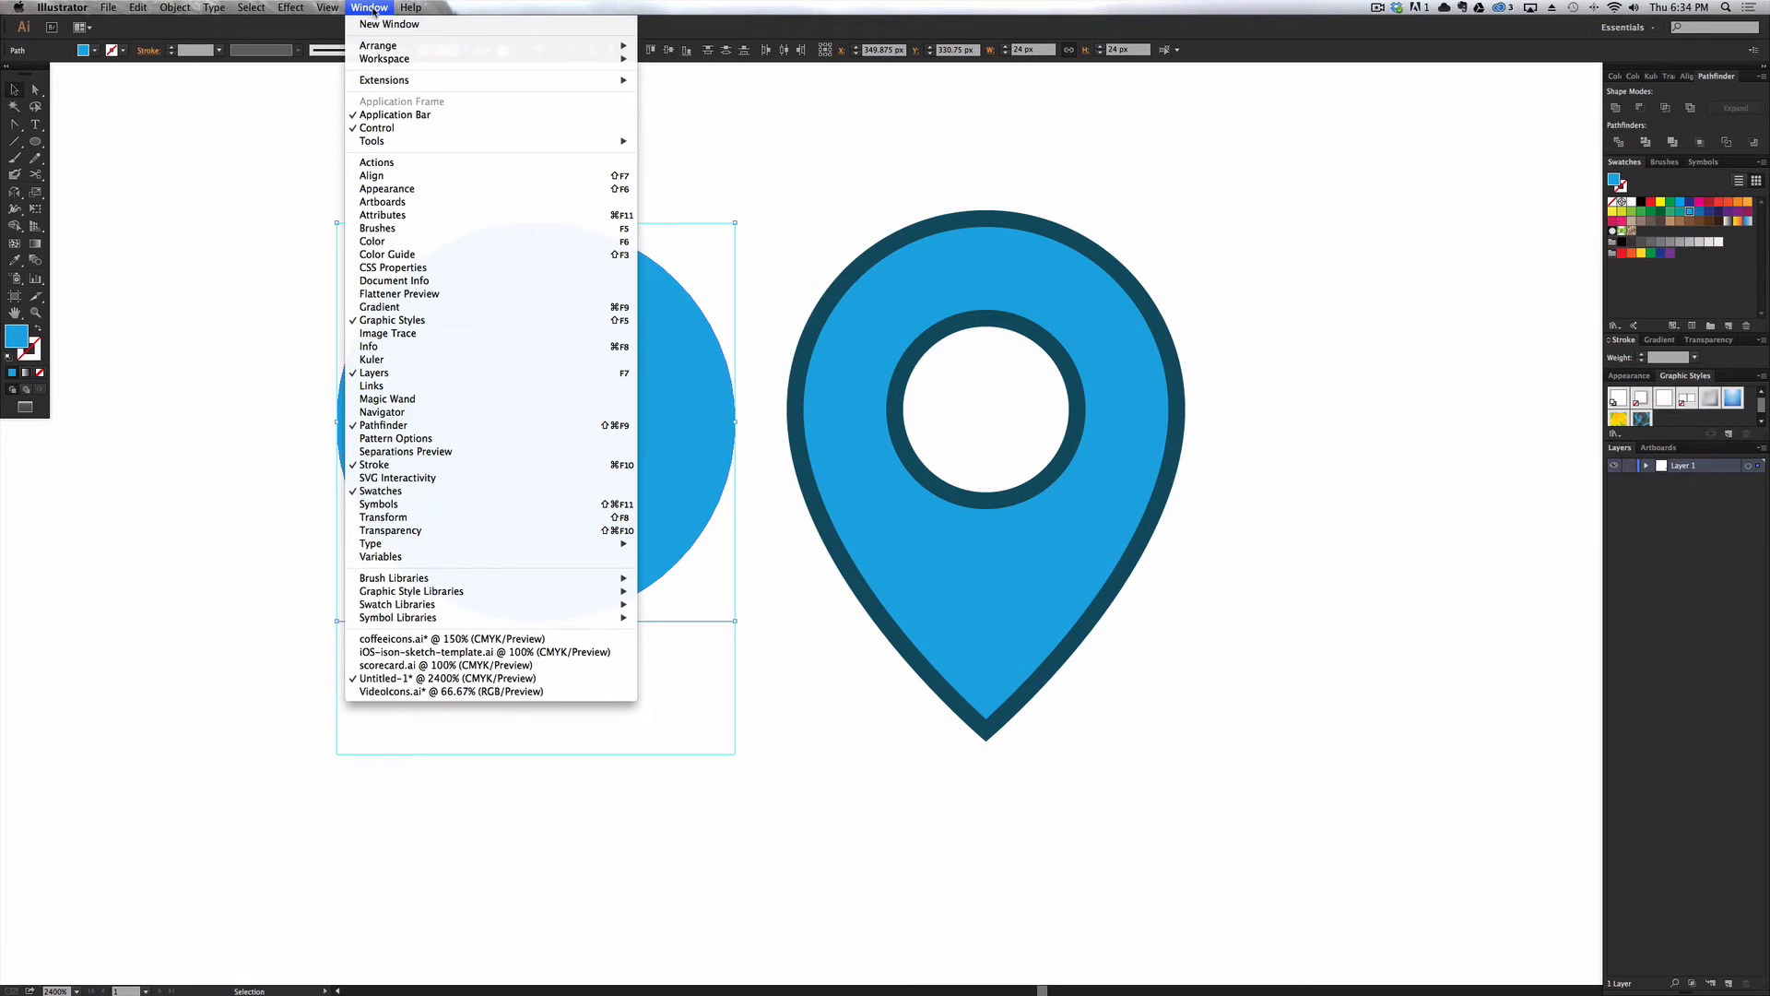
left_click(456, 426)
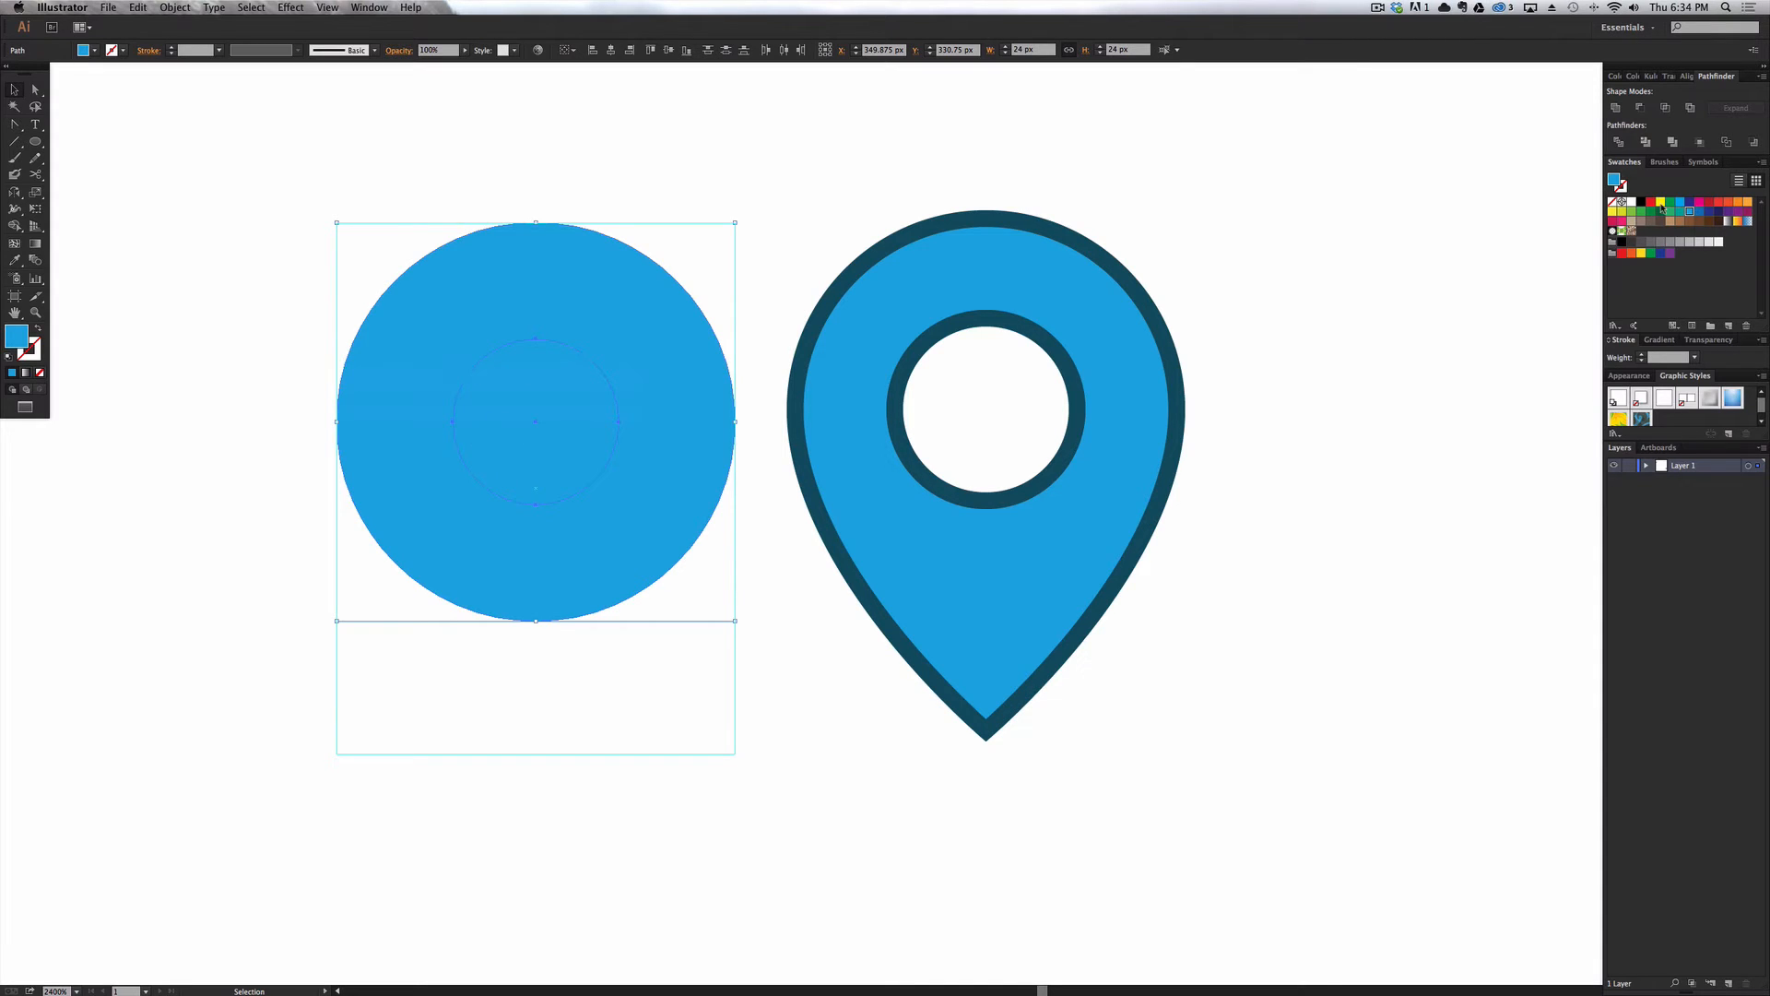
left_click(1641, 109)
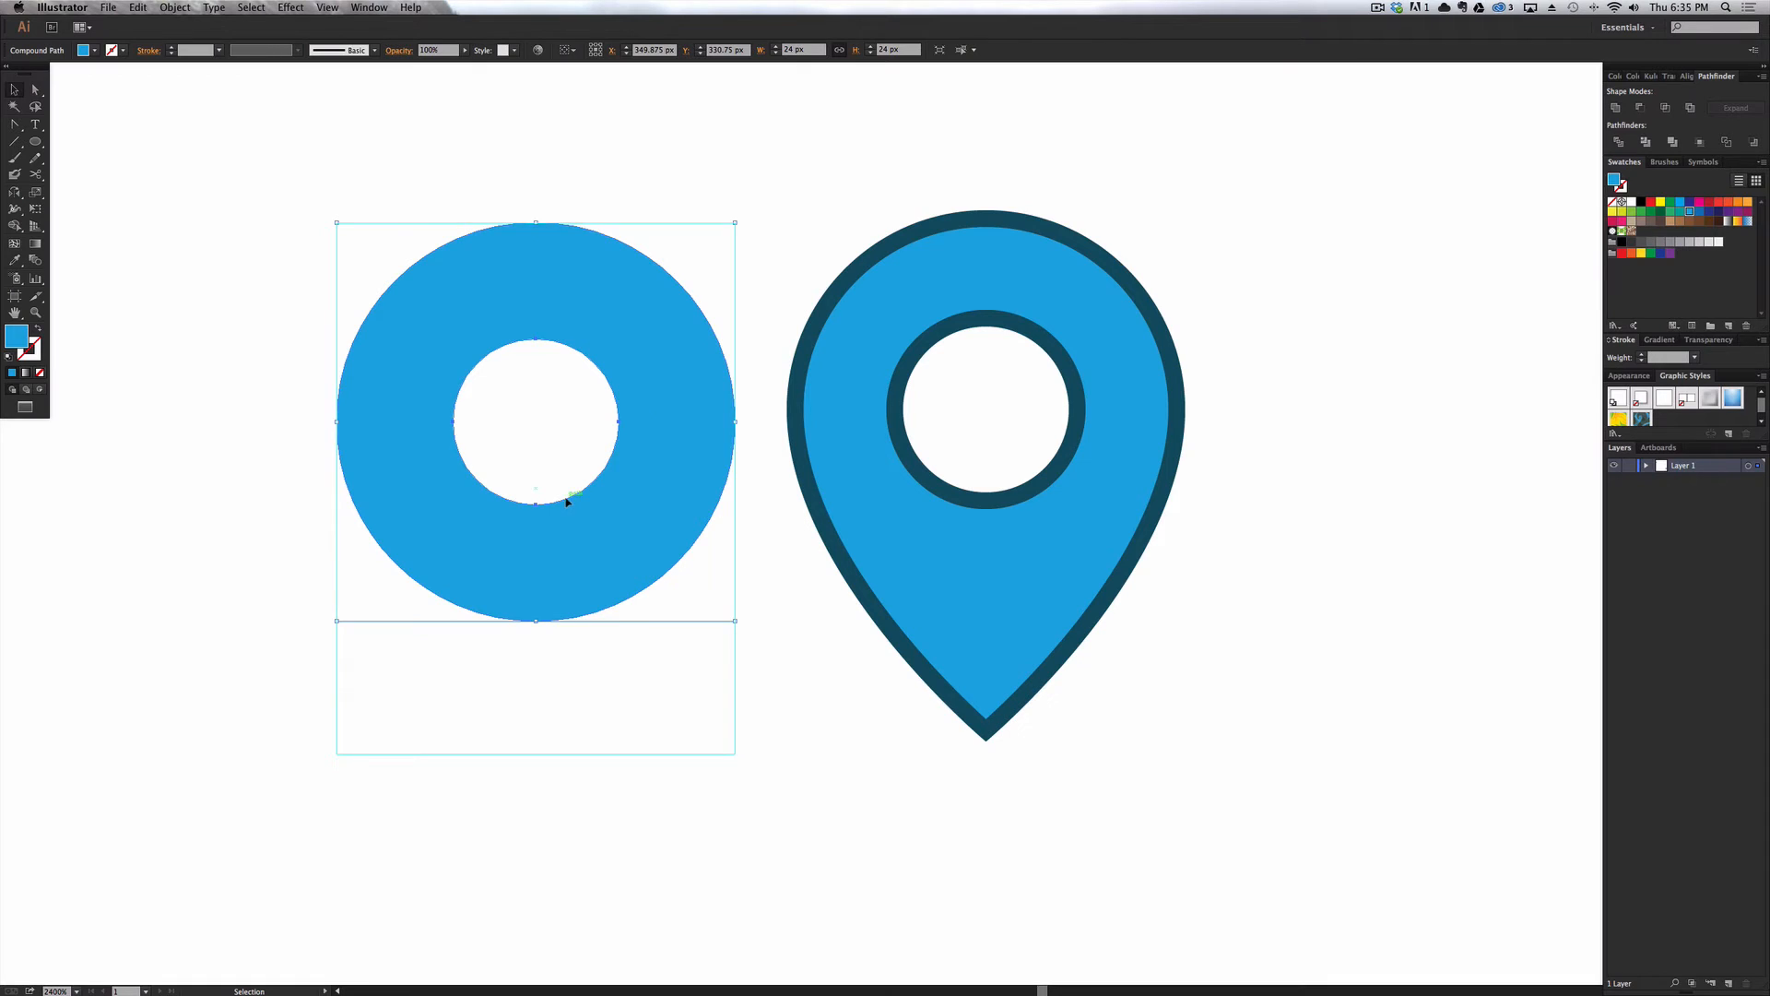
key("a")
left_click(582, 707)
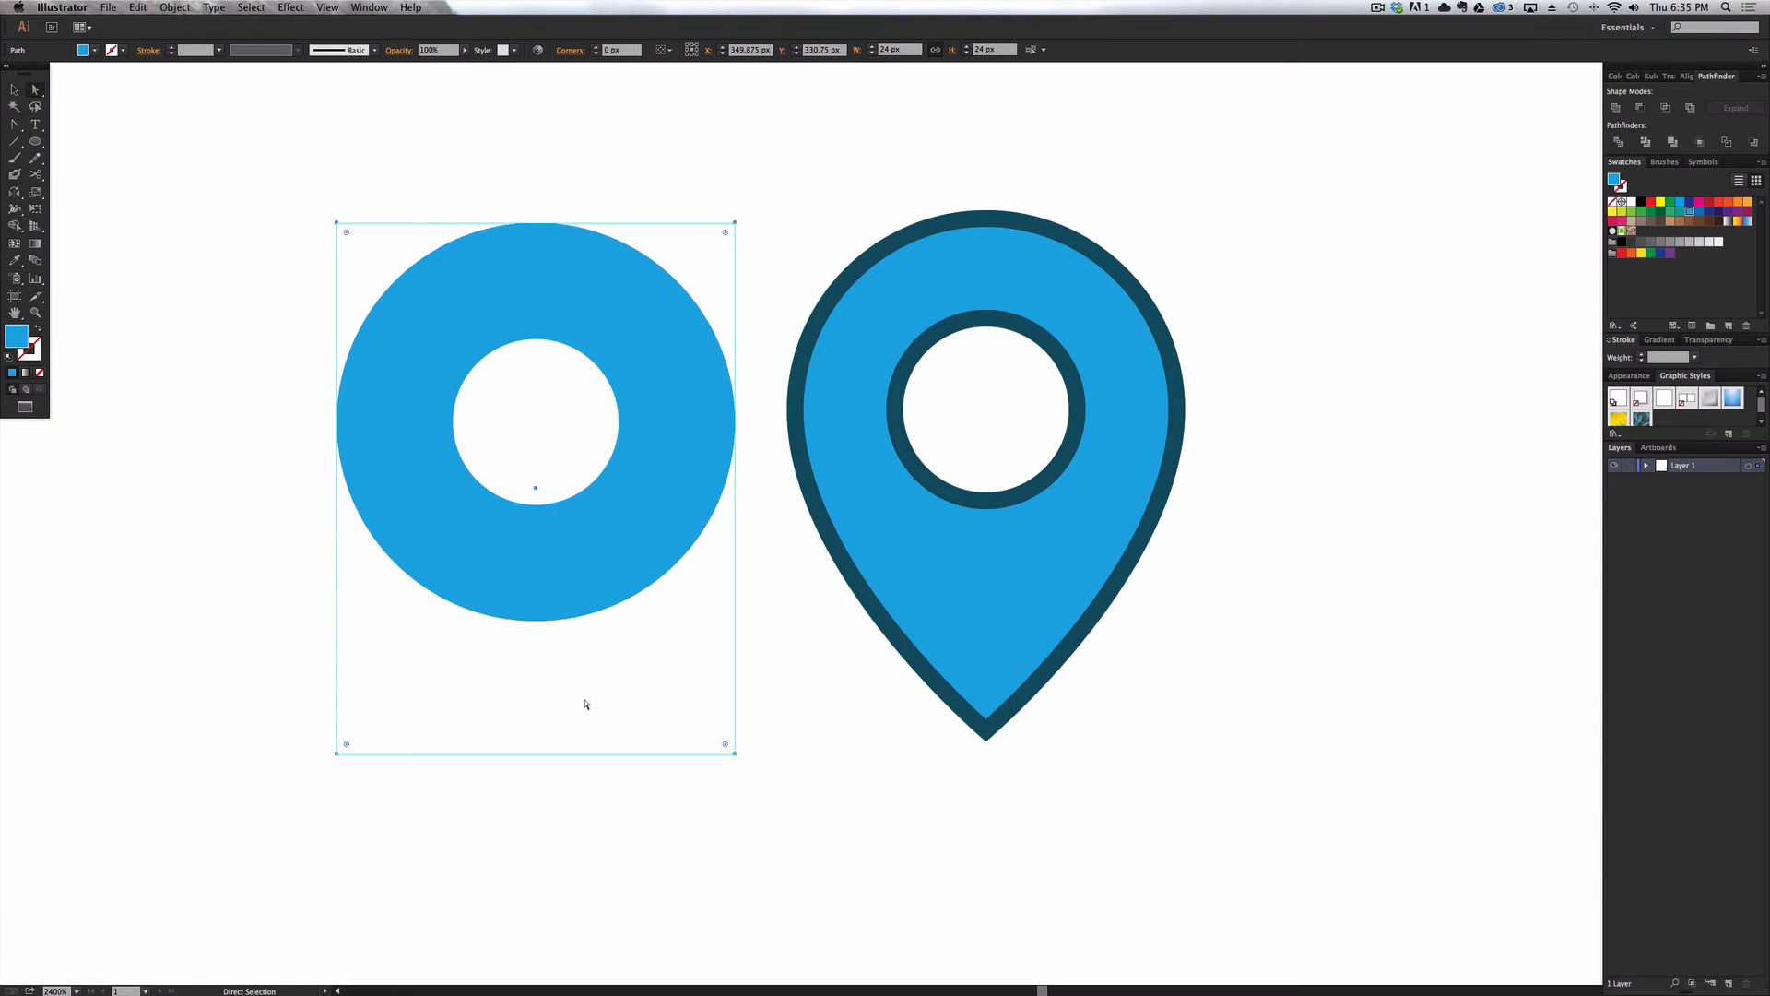
key("super+shift+a")
key("v")
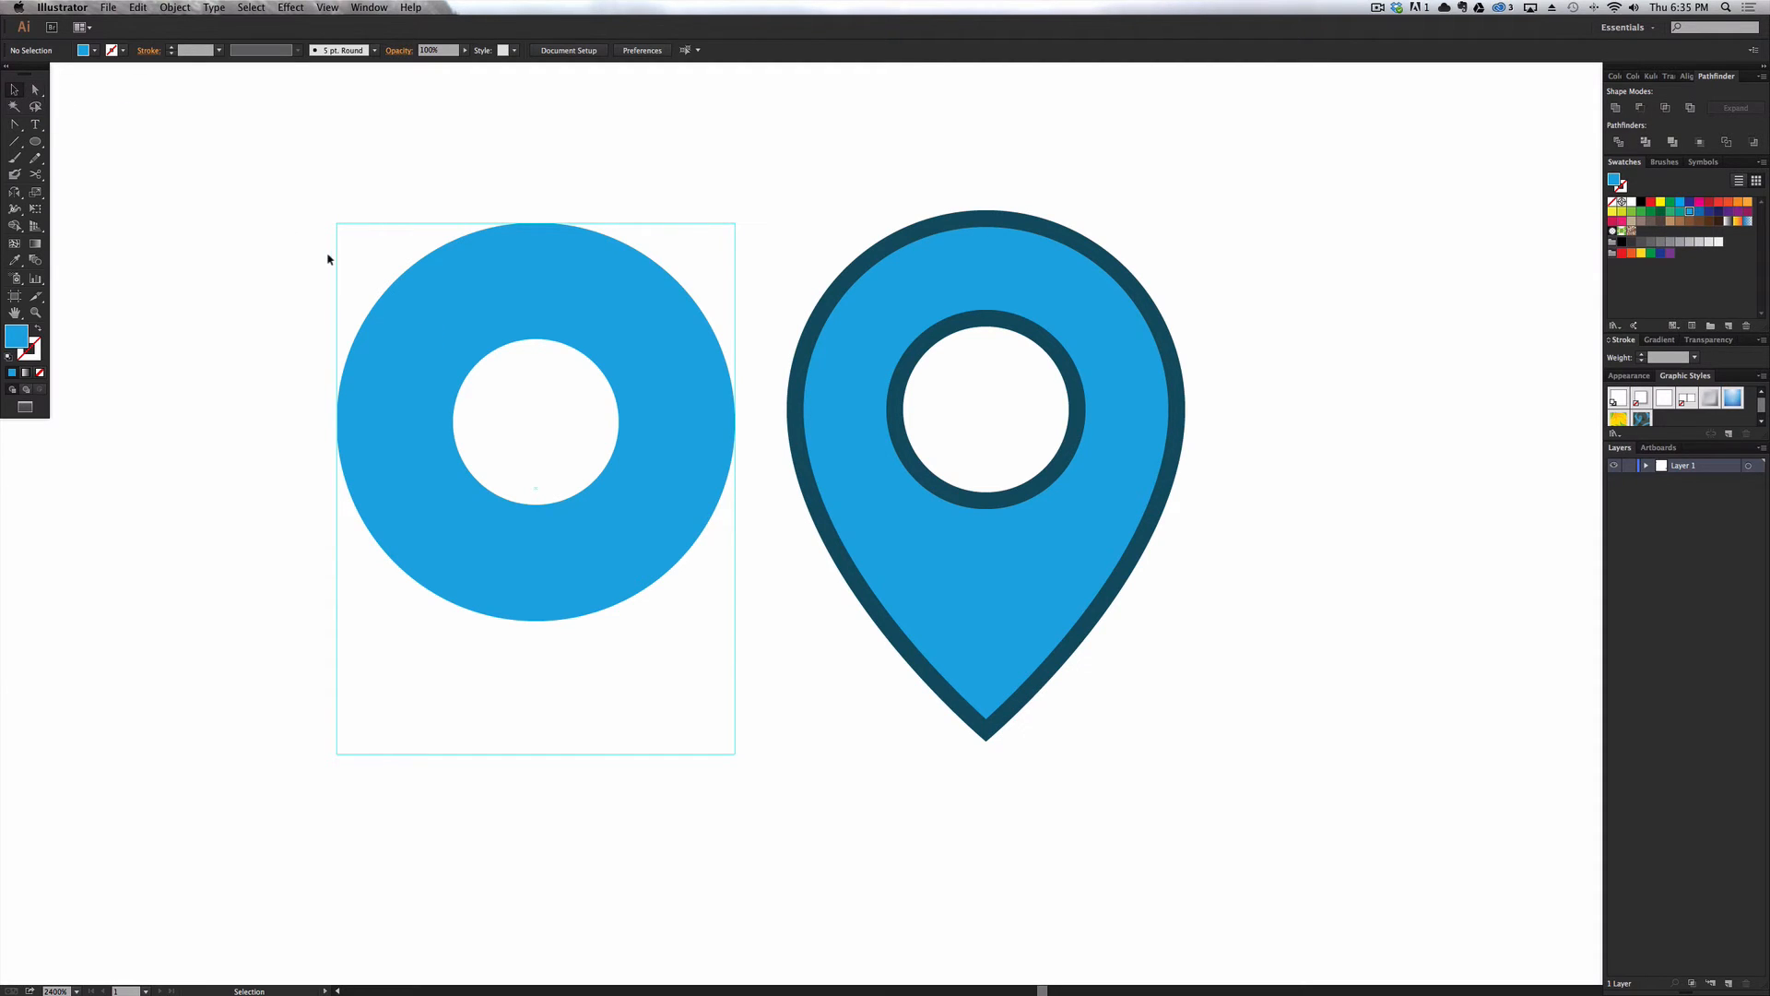
Pull the ring's lowest outer anchor point straight down to the bottom edge of the guide.
key("a")
left_click(537, 621)
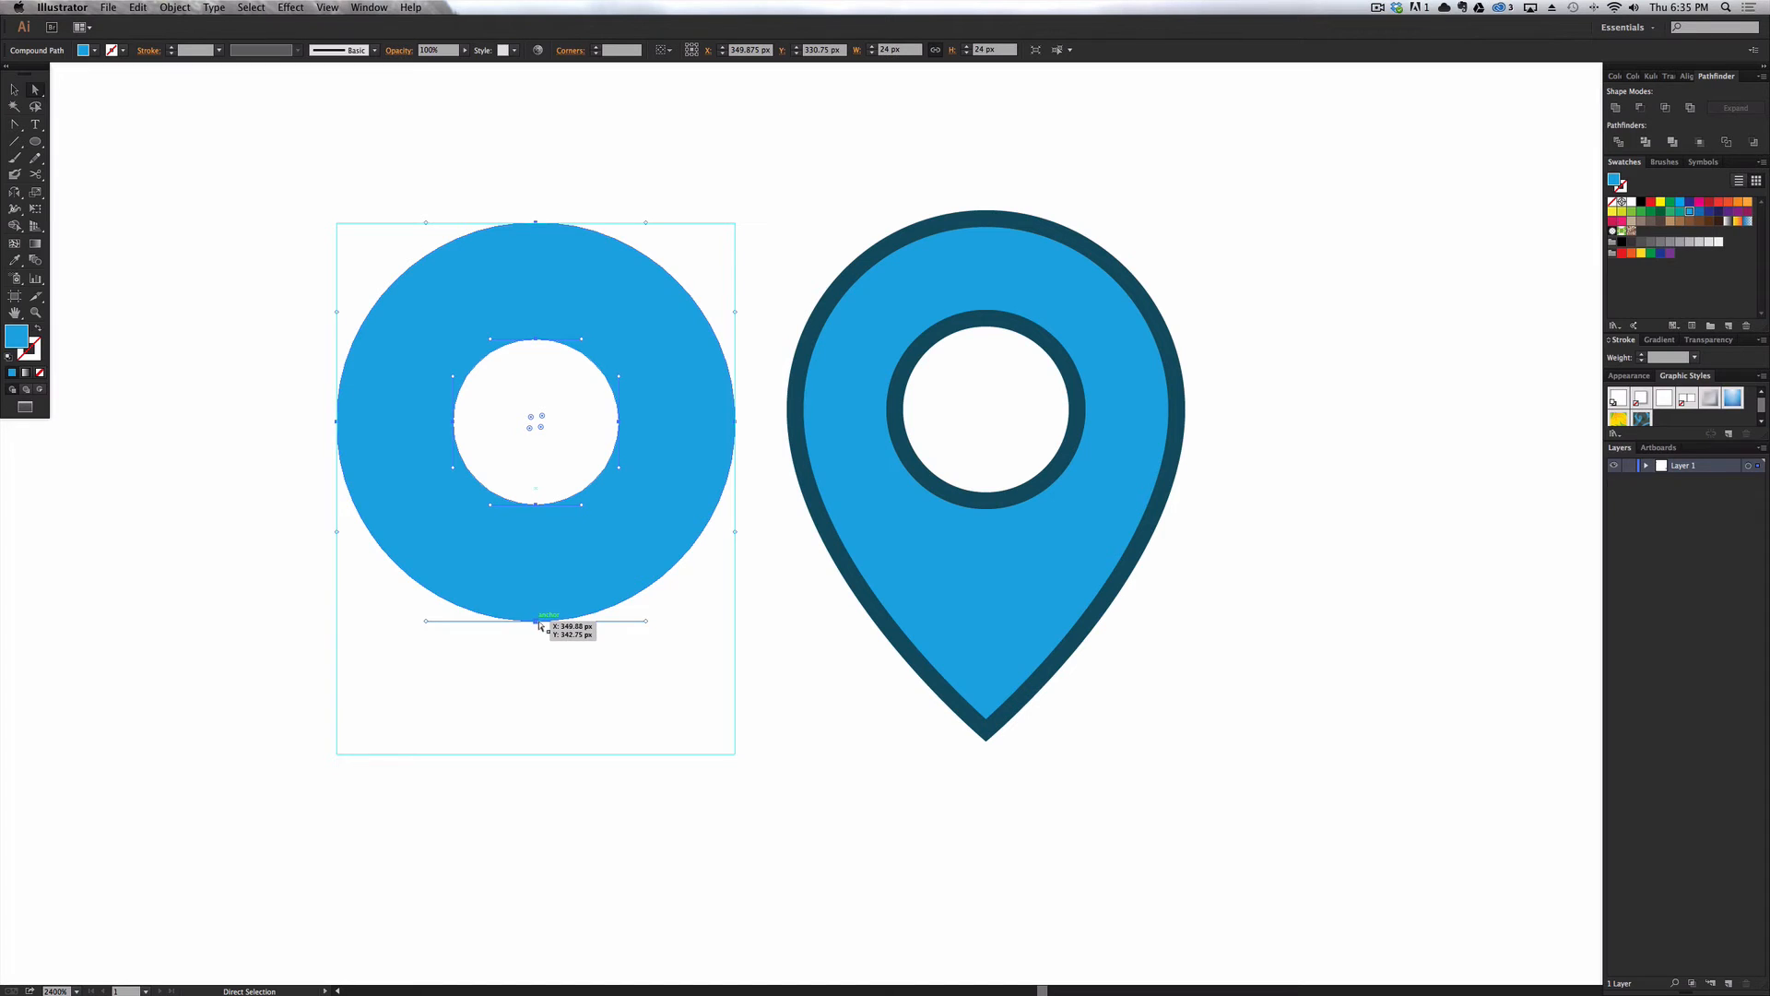
left_click_drag(538, 624, 534, 754)
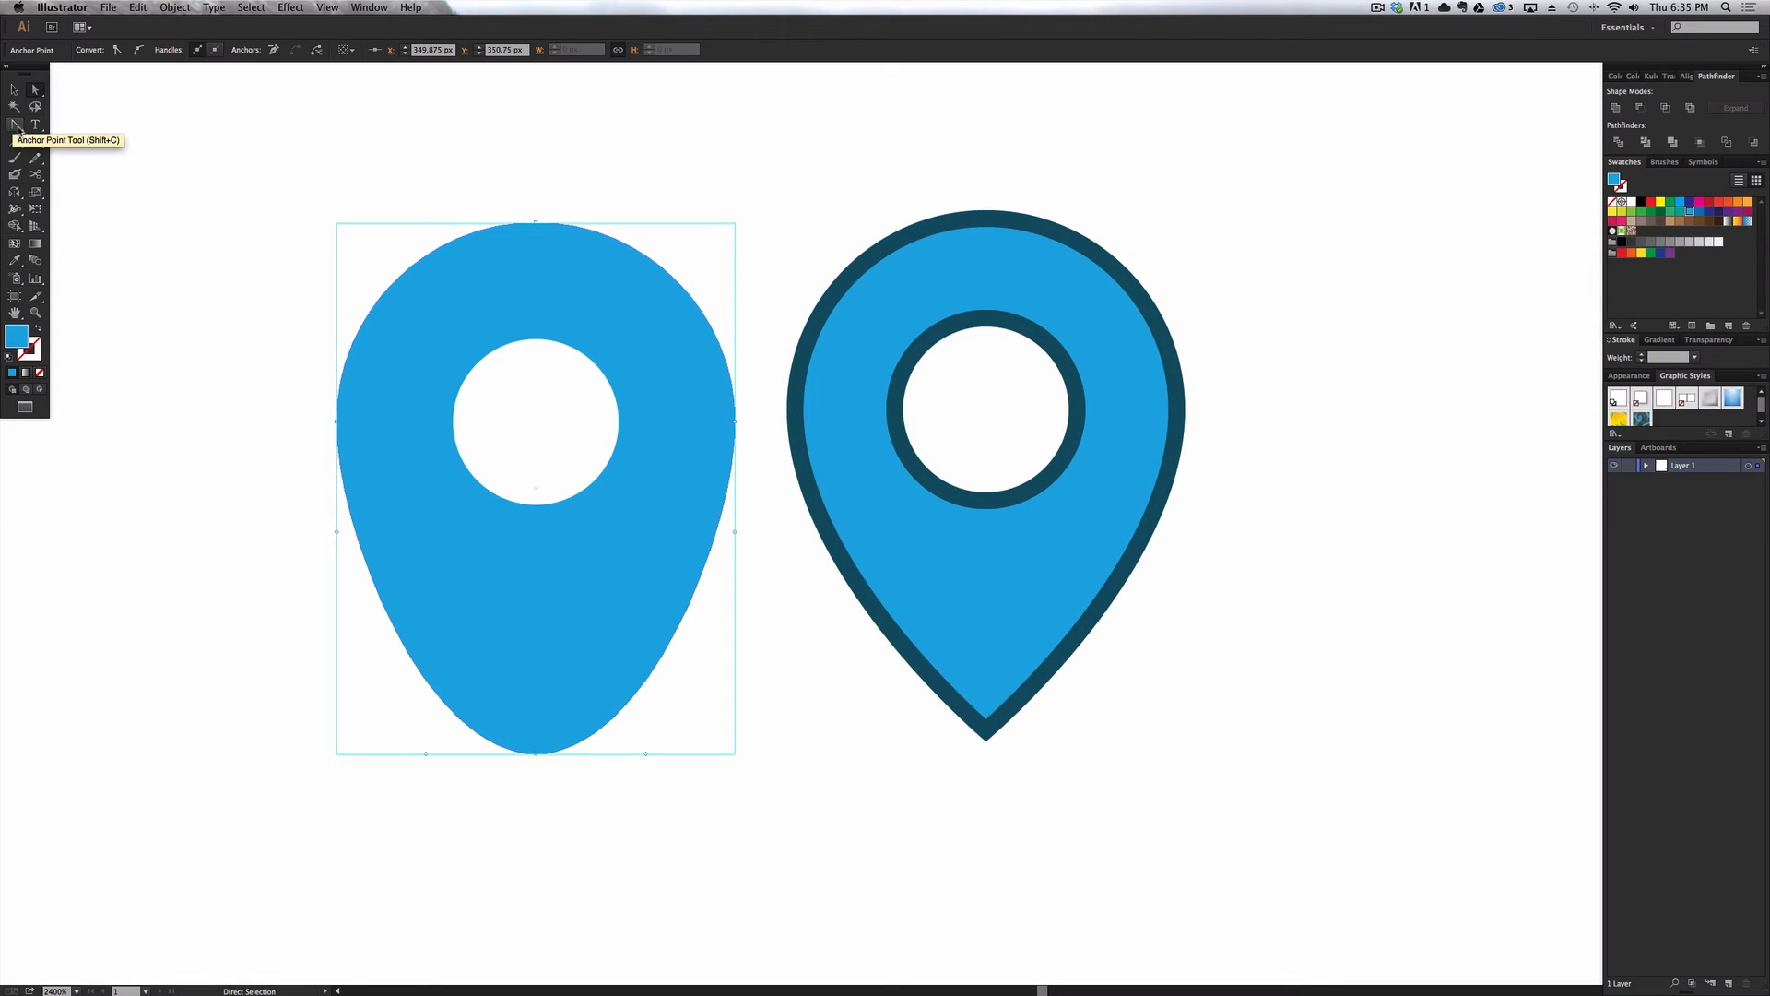
Convert the shape's lowest anchor point to a sharp corner with the Anchor Point tool, and deselect the shape.
left_click(17, 126)
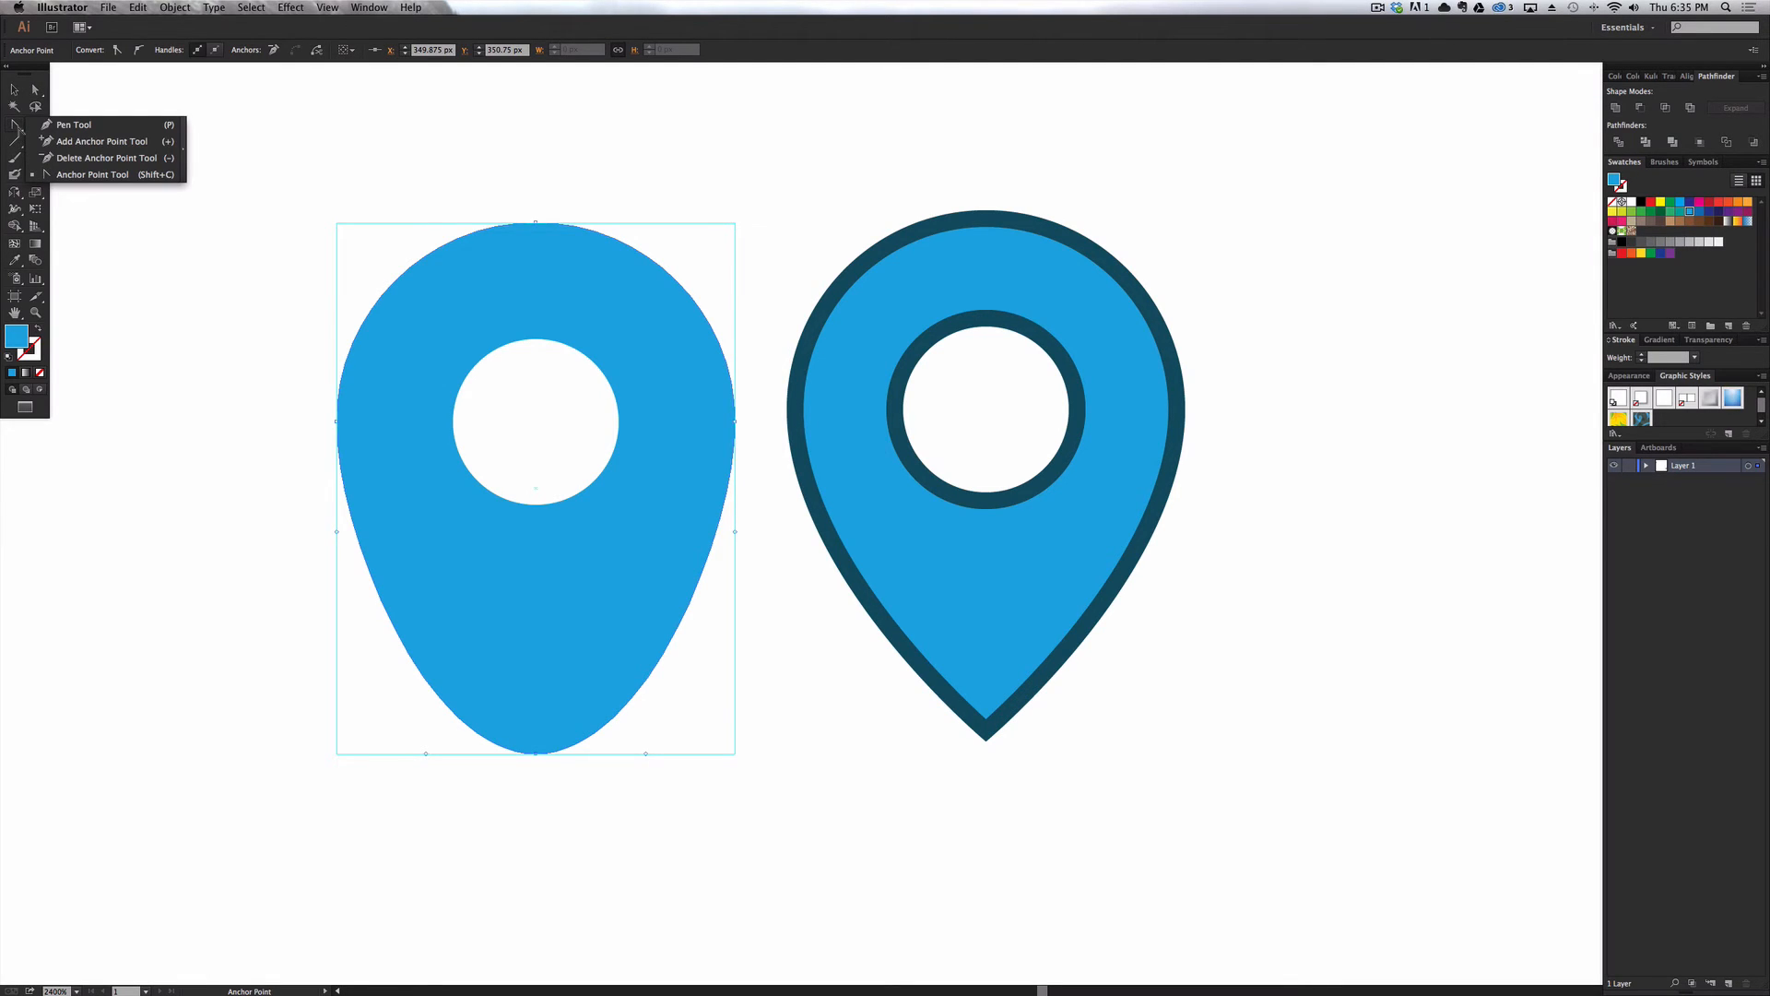
left_click_drag(17, 128, 47, 128)
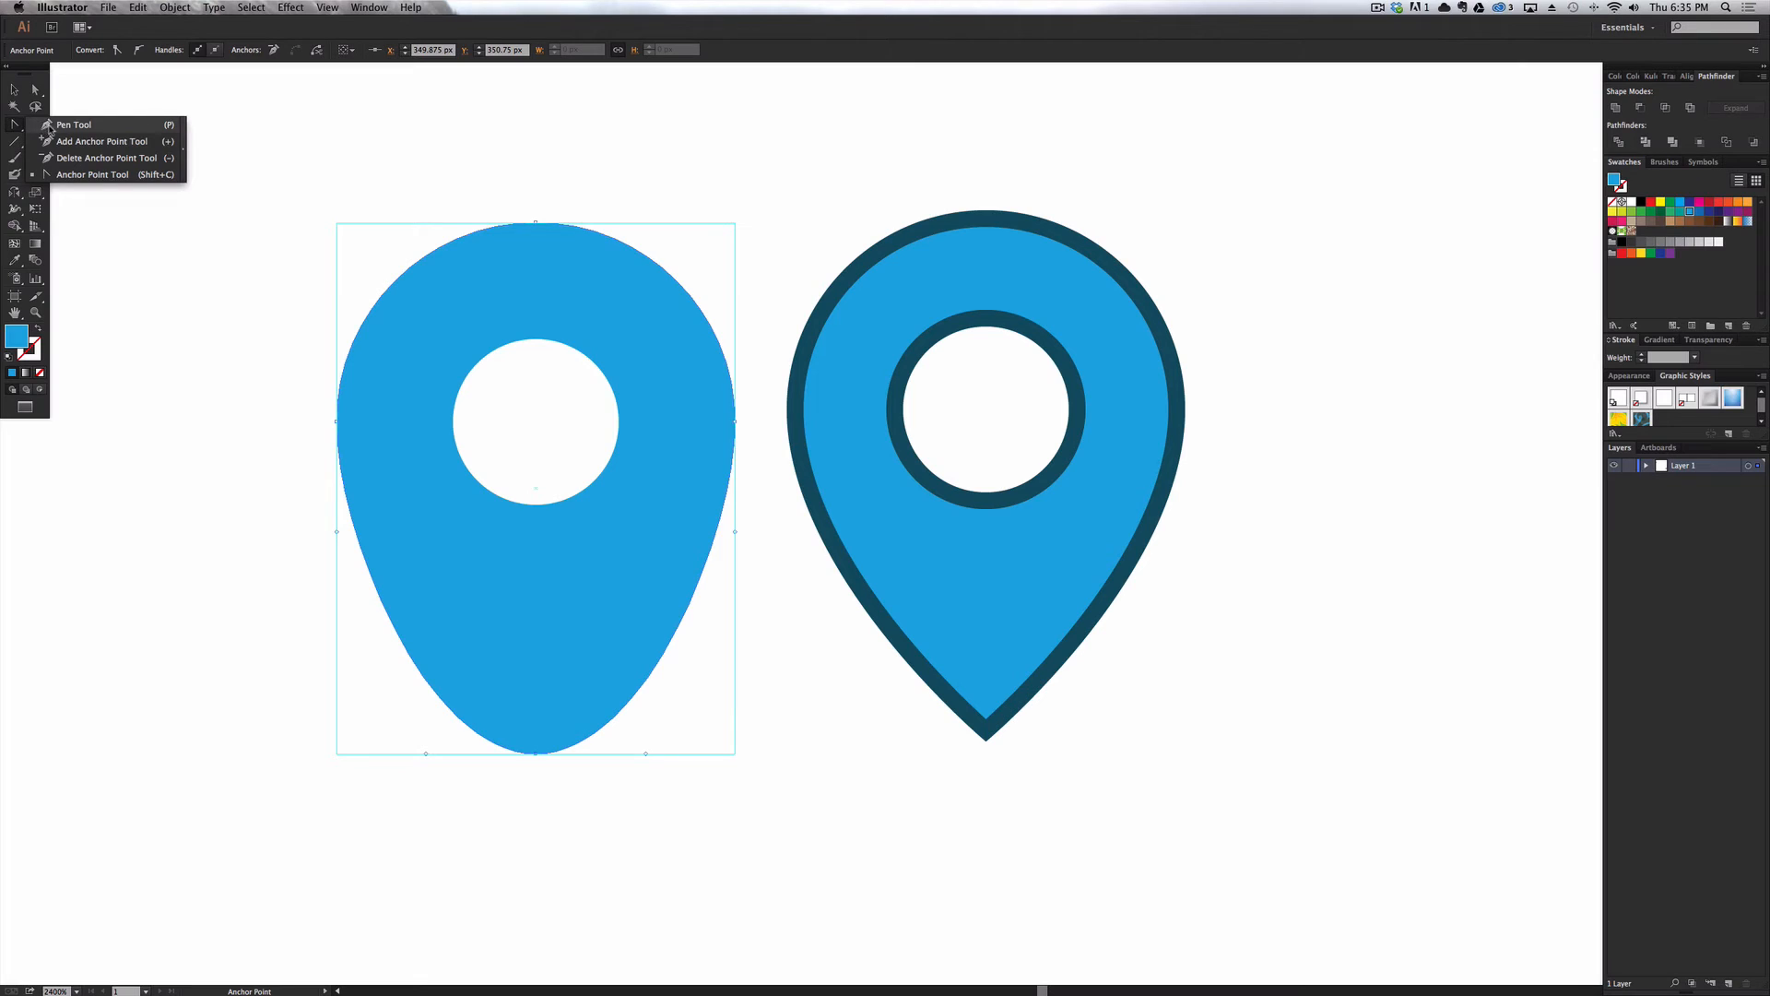
left_click(68, 176)
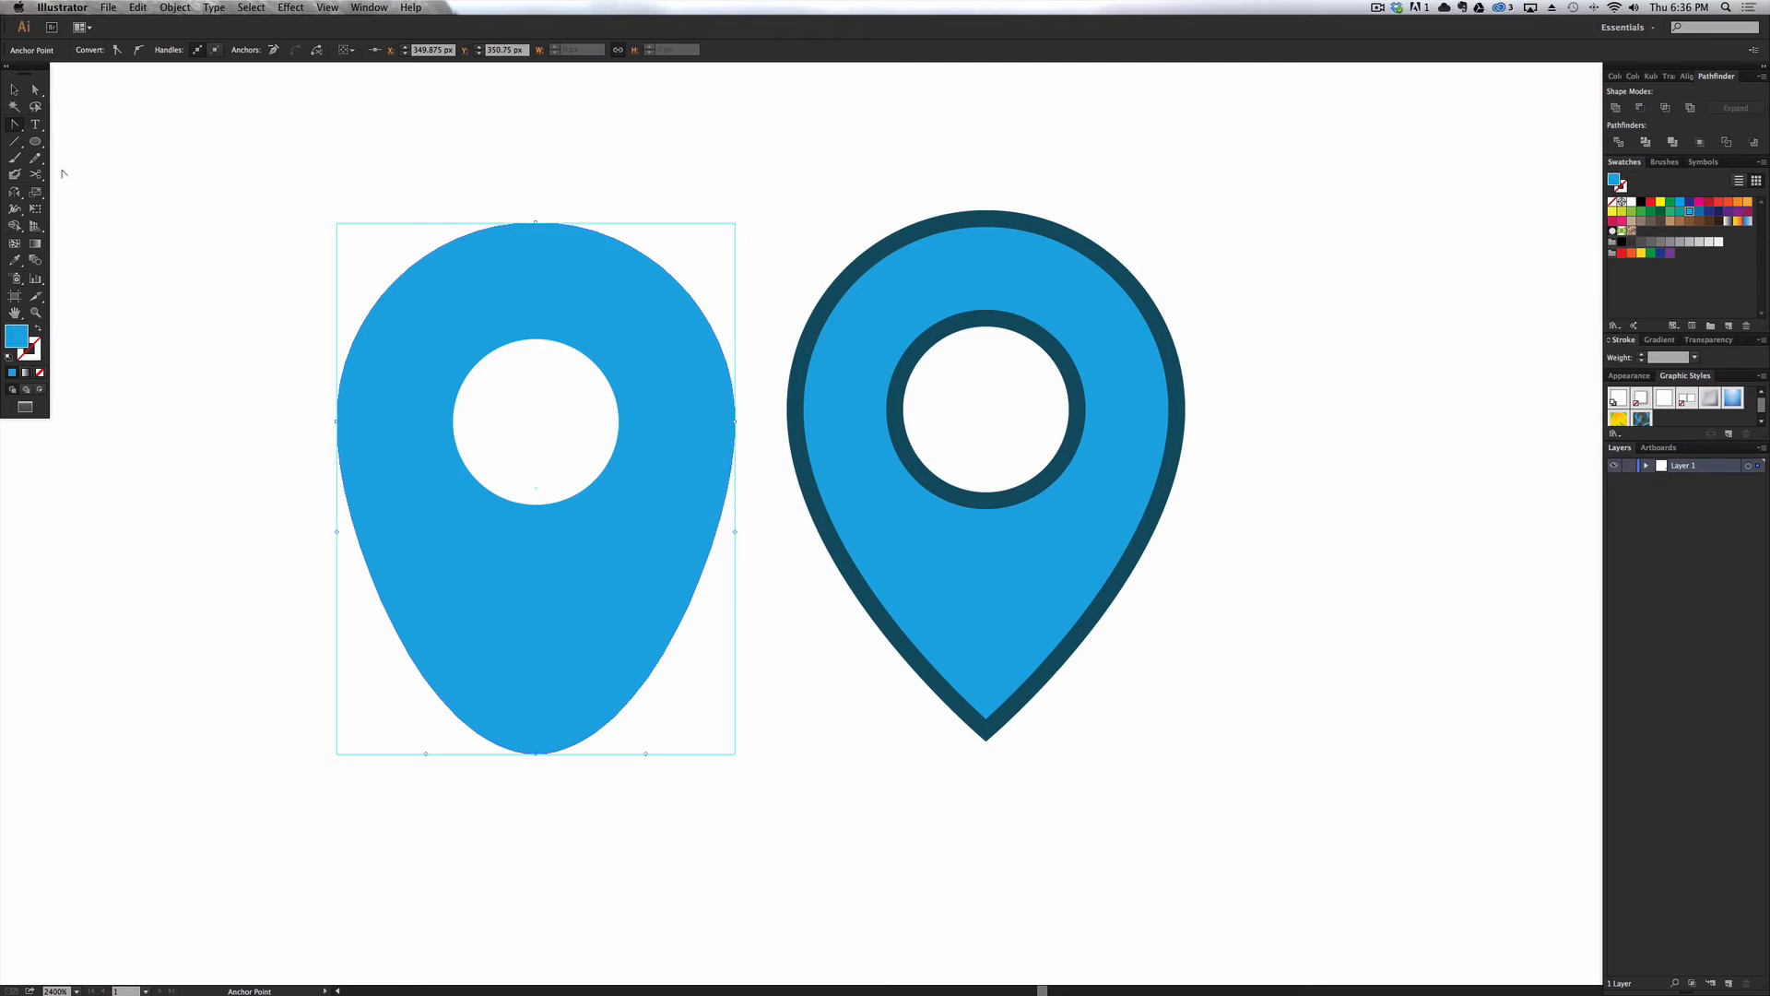
left_click(535, 754)
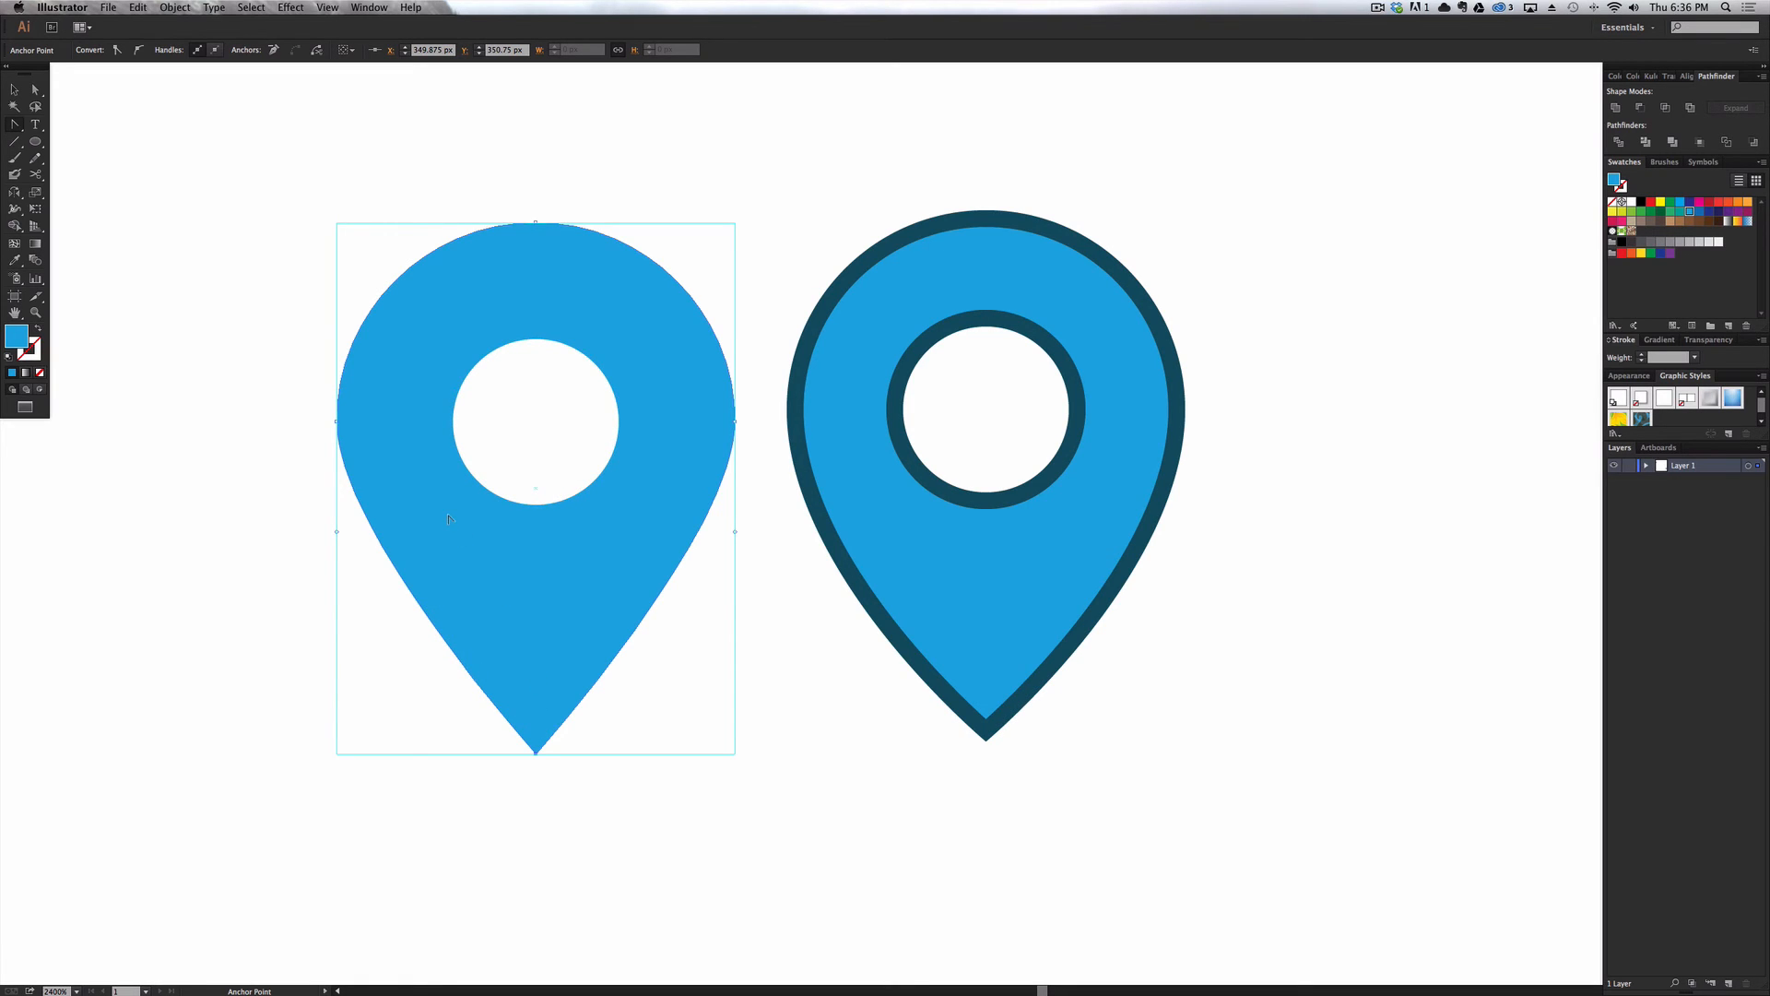
key("v")
left_click(195, 507)
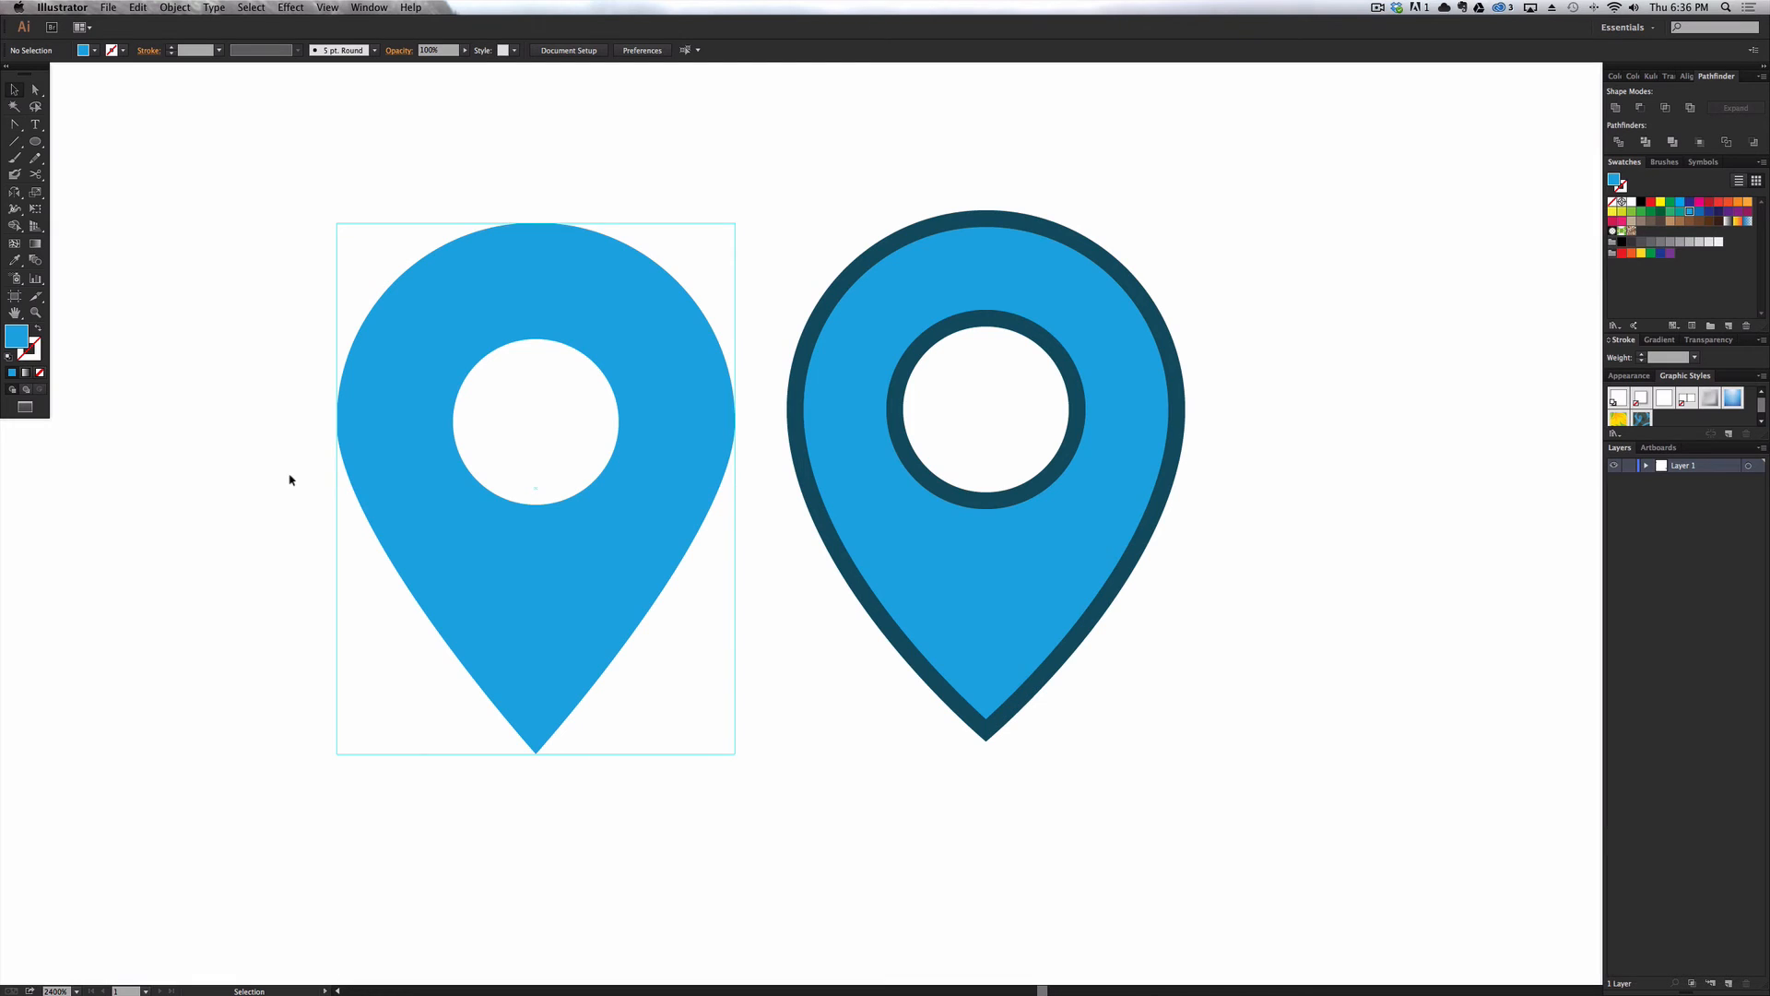
Draw a 24 px wide rectangle over the new pin's lower part and reduce it to 10 px high, keeping its bottom edge on the guide.
key("m")
left_click_drag(336, 422, 735, 754)
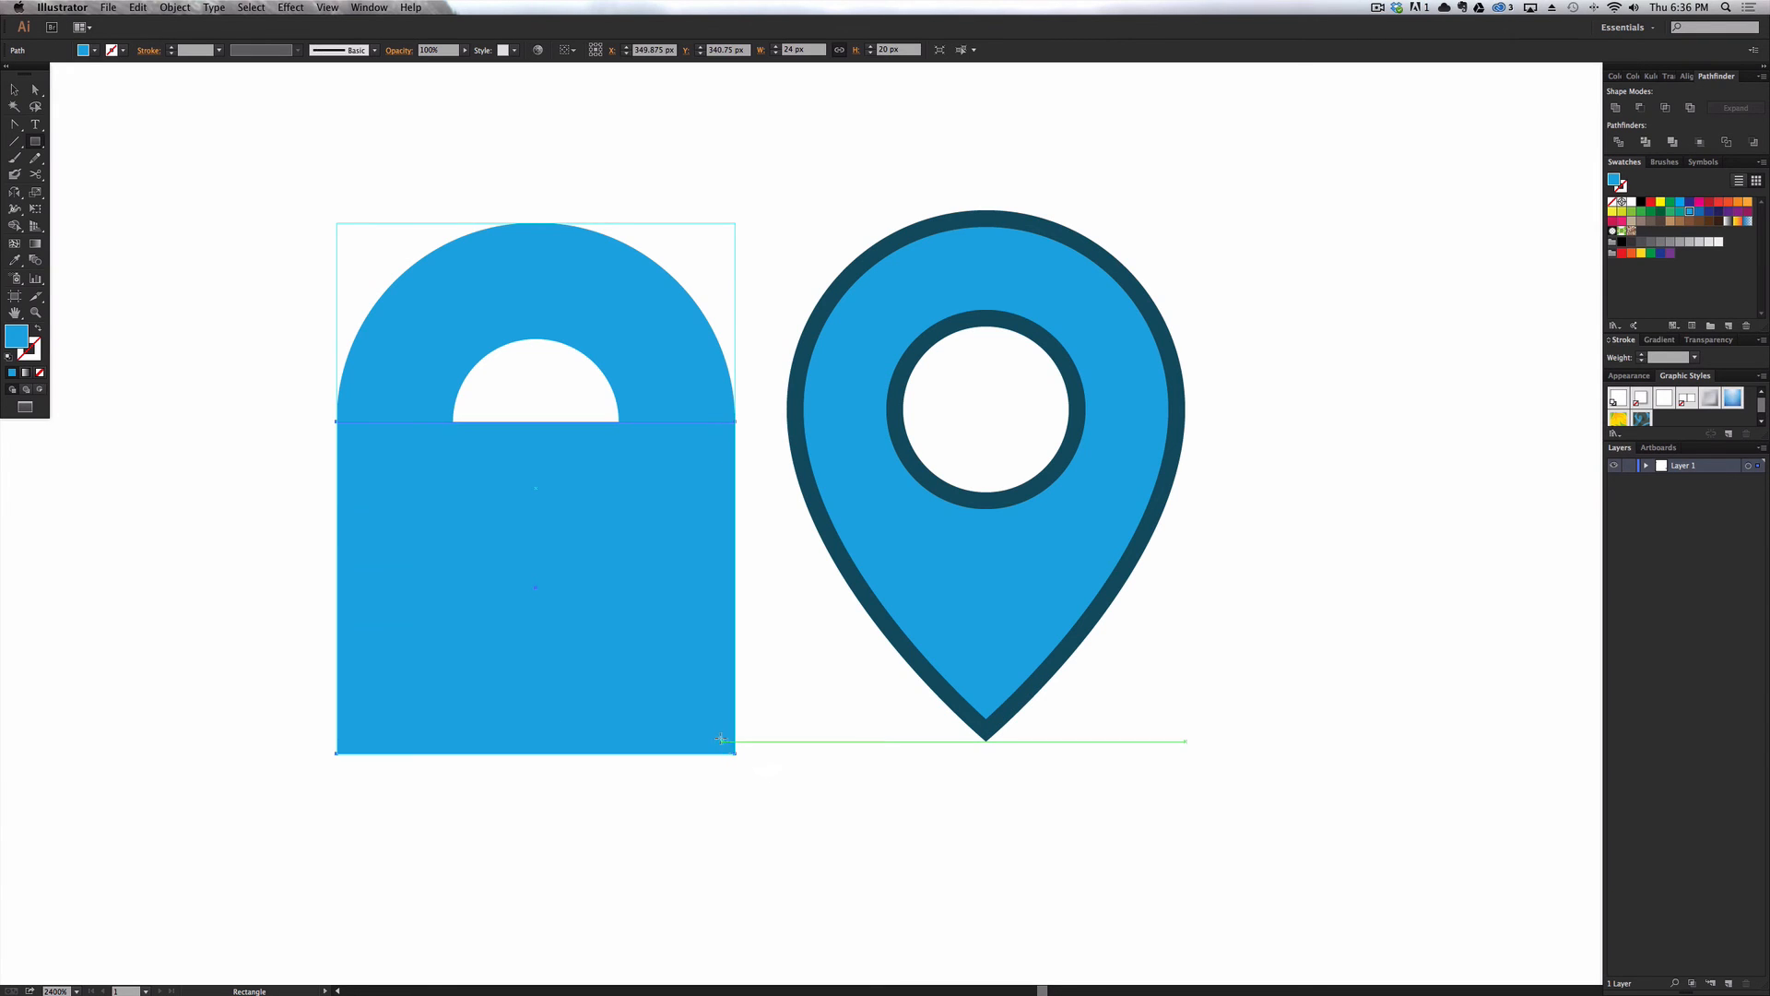
key("v")
left_click_drag(536, 422, 534, 589)
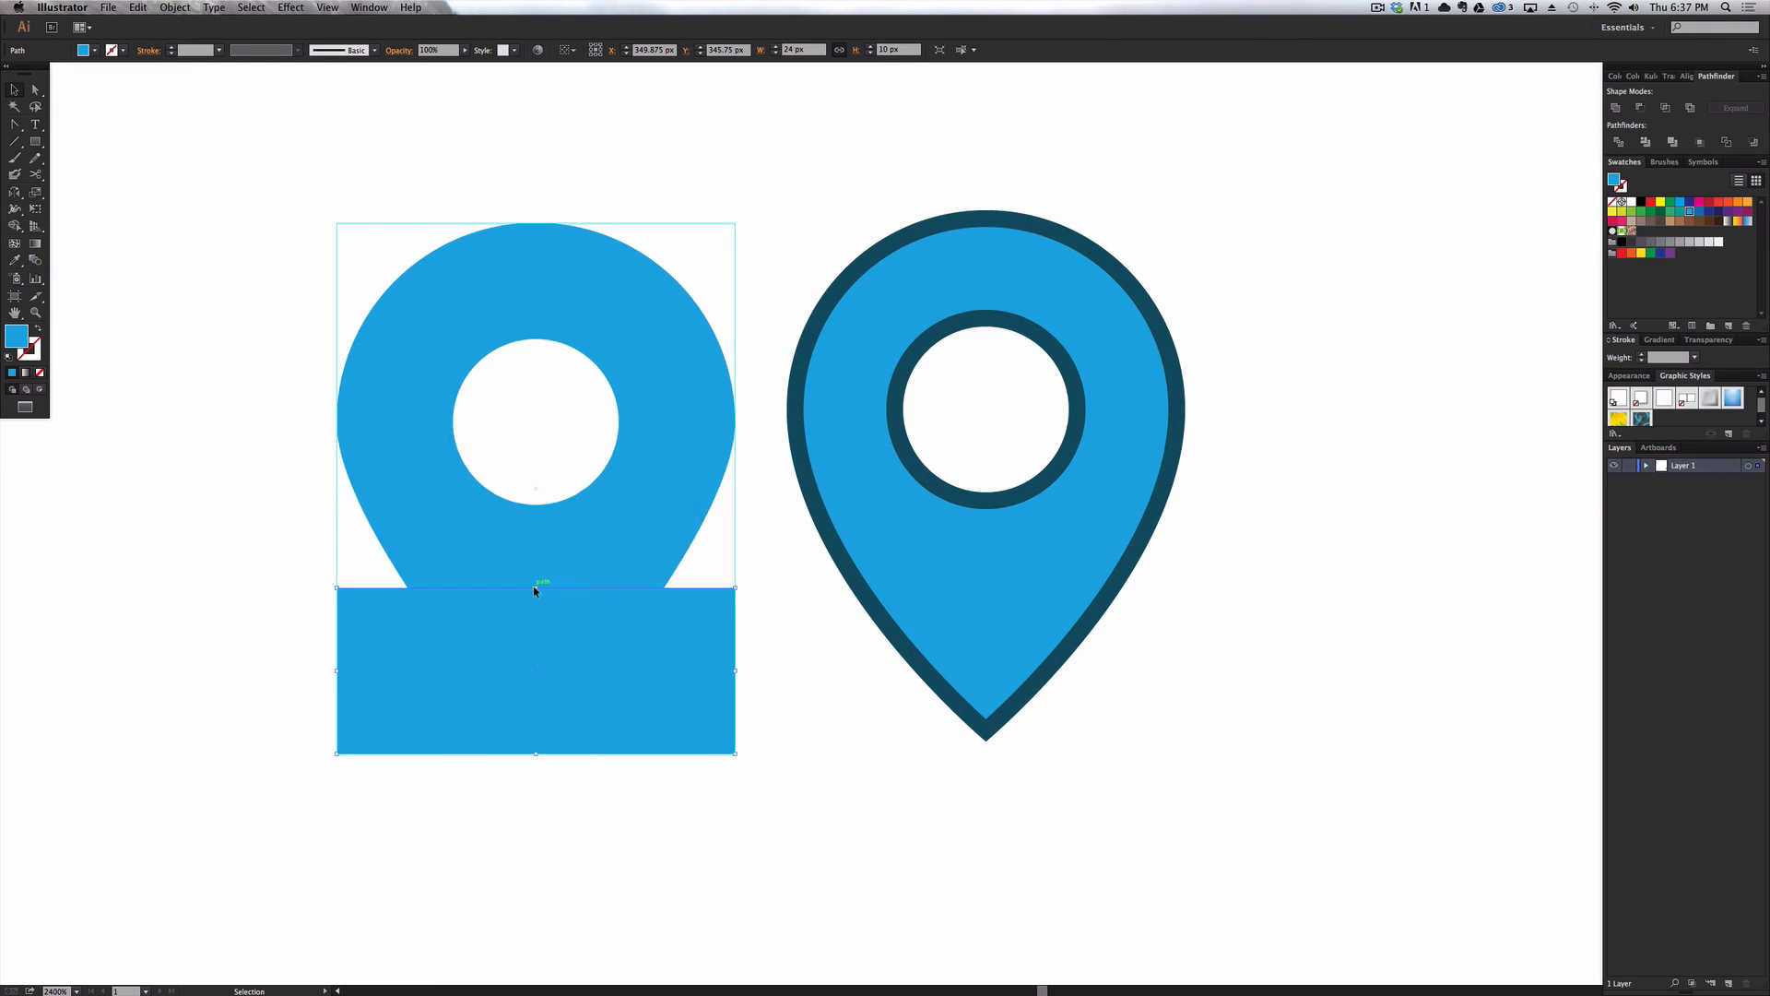
Convert the 24 × 10 px rectangle over the pin's tip into a guide and clear the selection.
key("super")
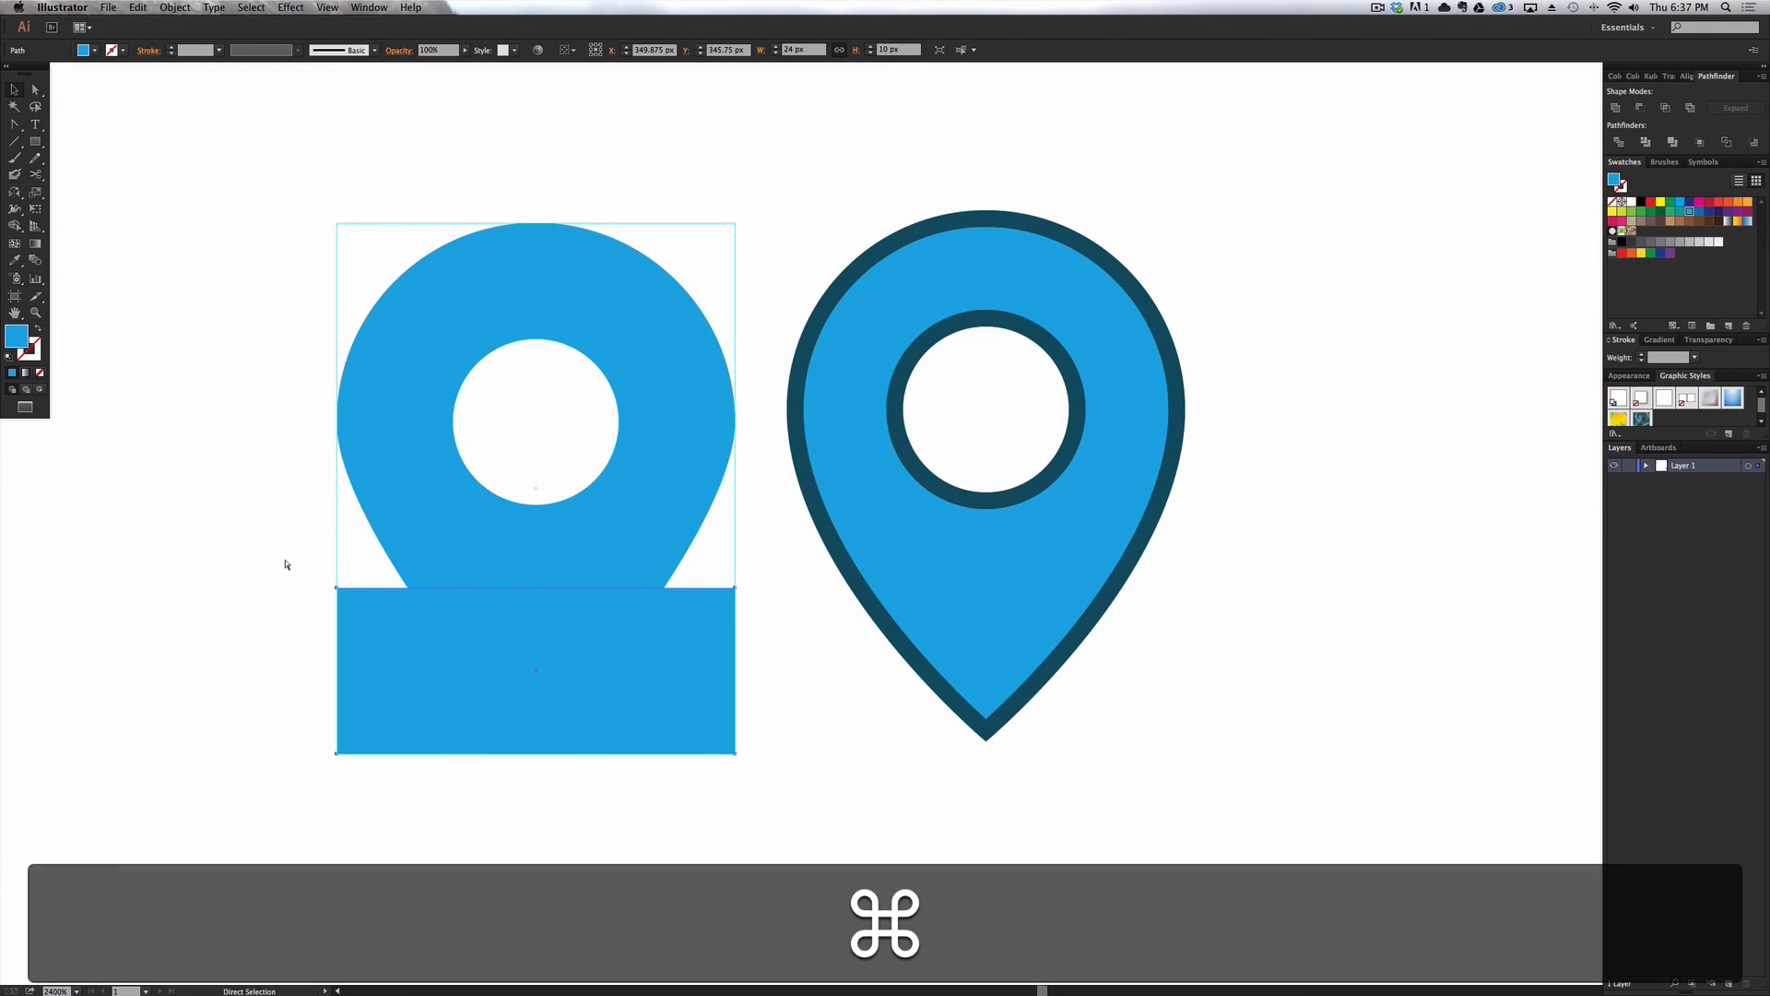
key("super+5")
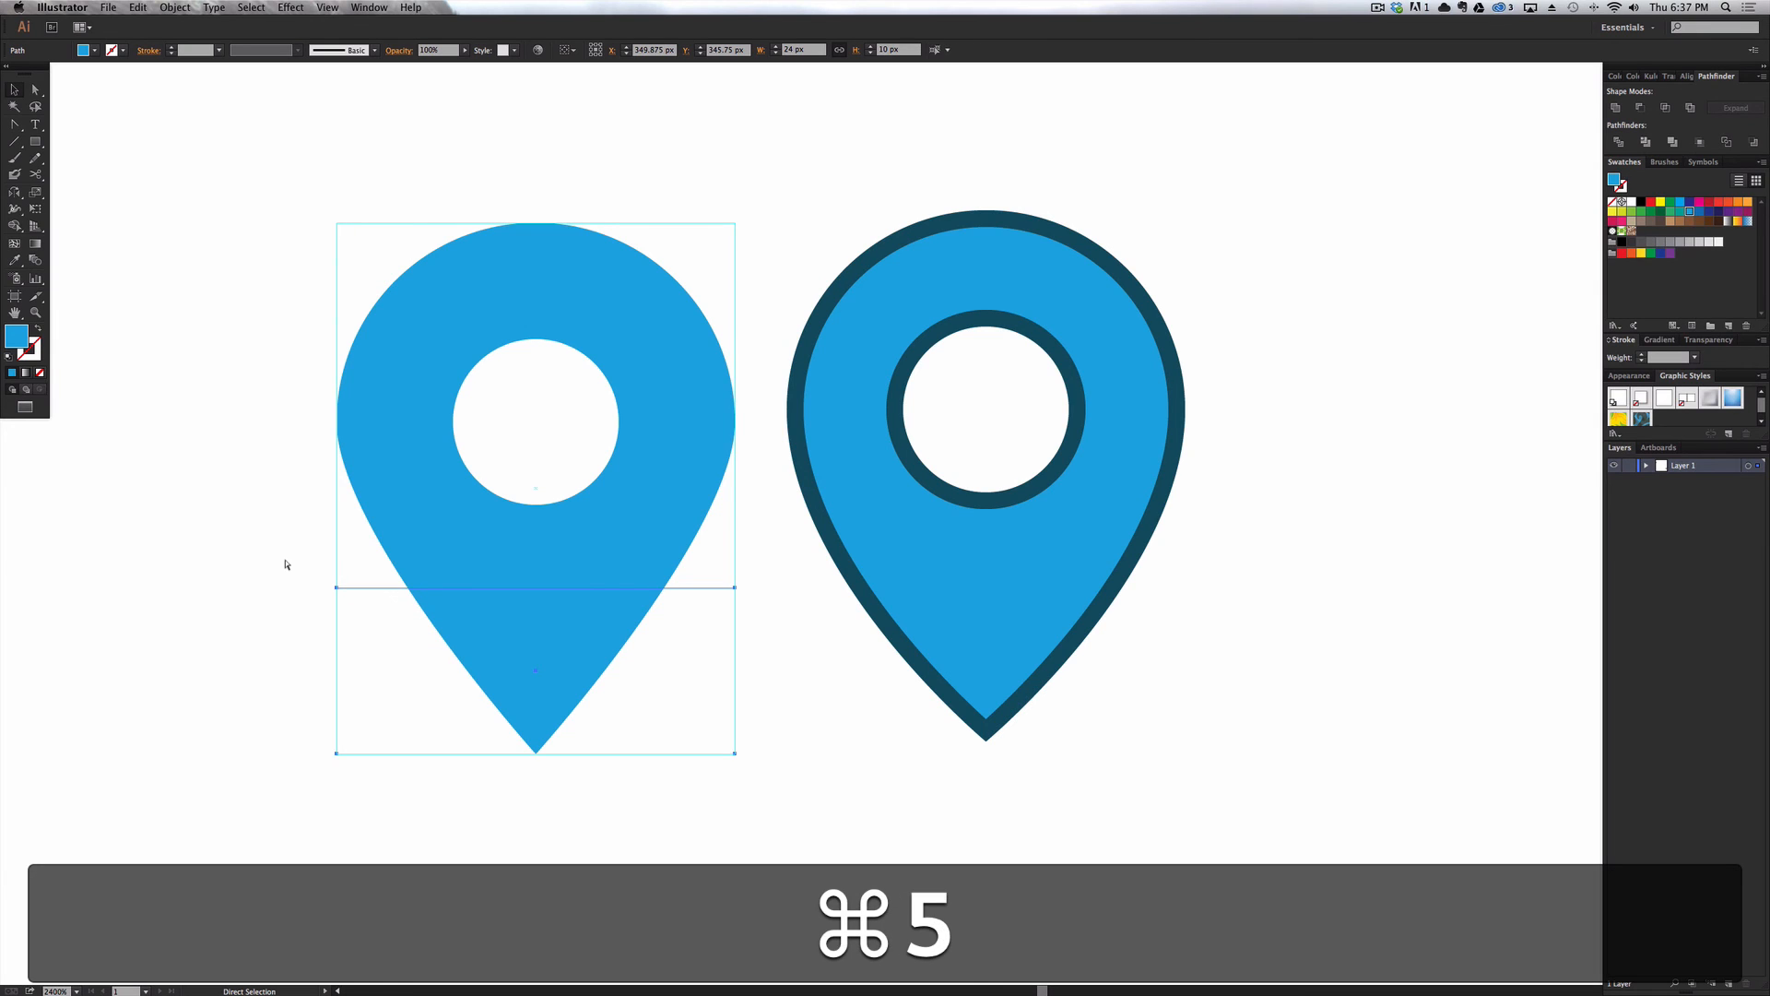
key("v")
left_click(226, 557)
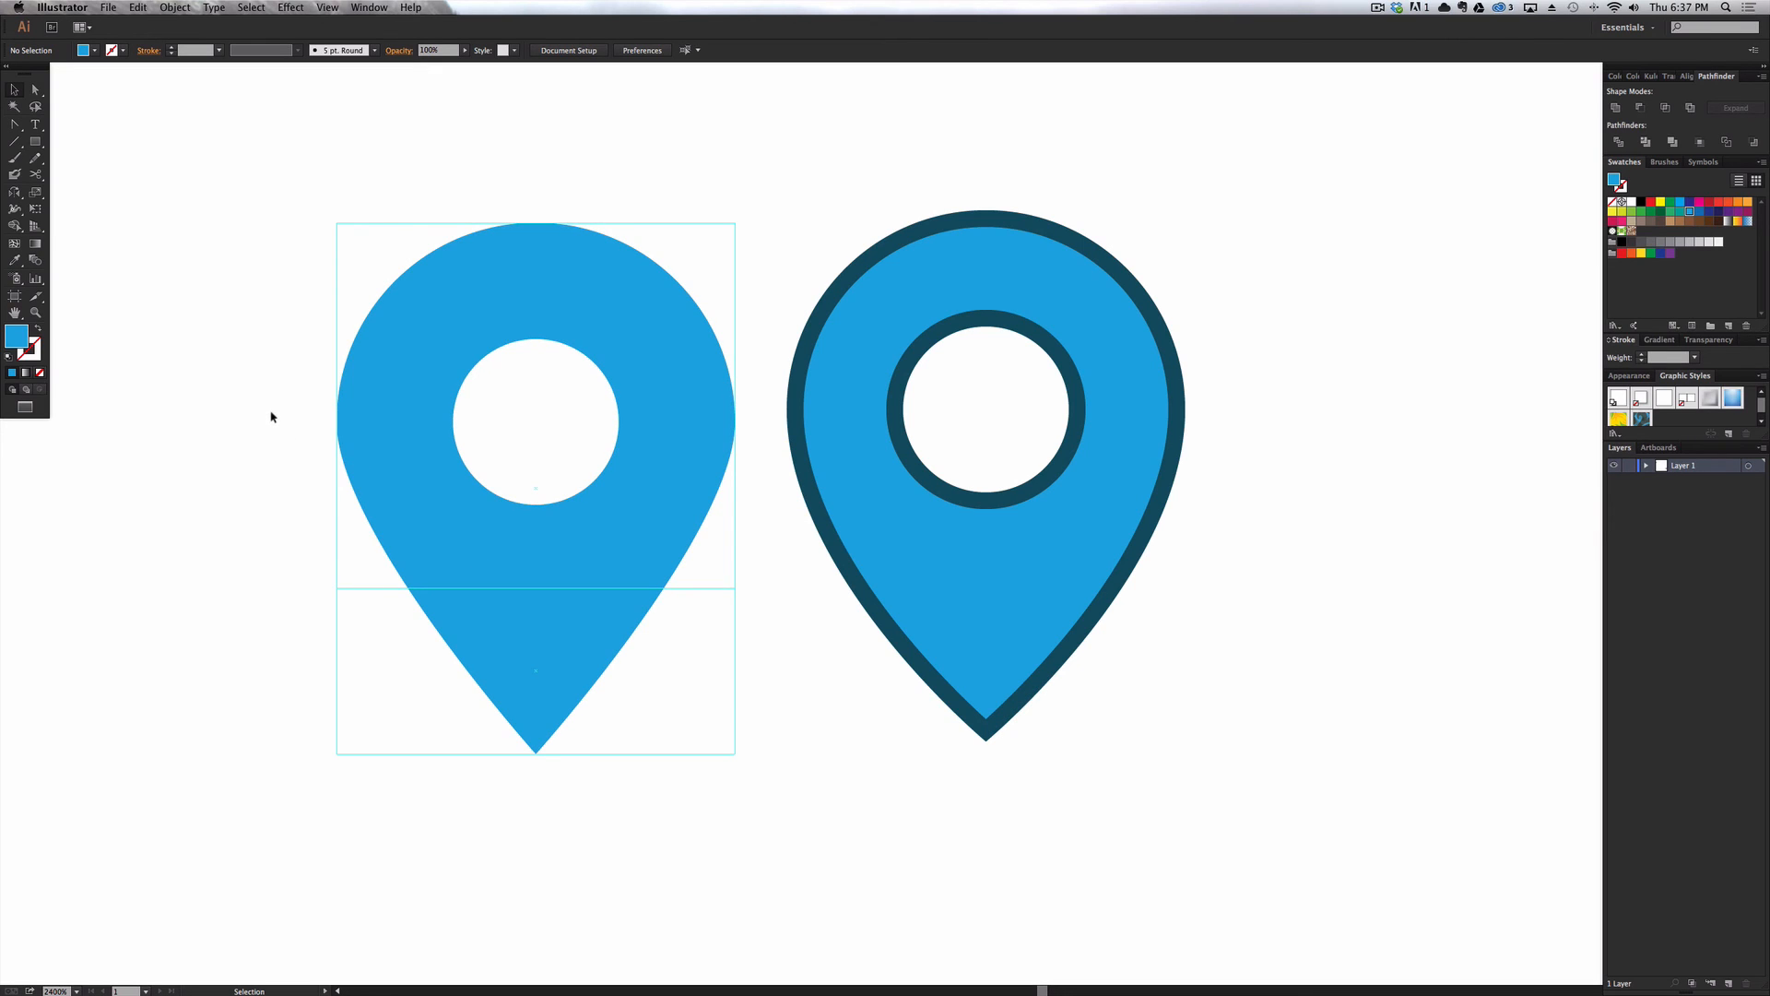
Select the new pin with the Direct Selection tool and hide the guides.
key("a")
left_click(498, 309)
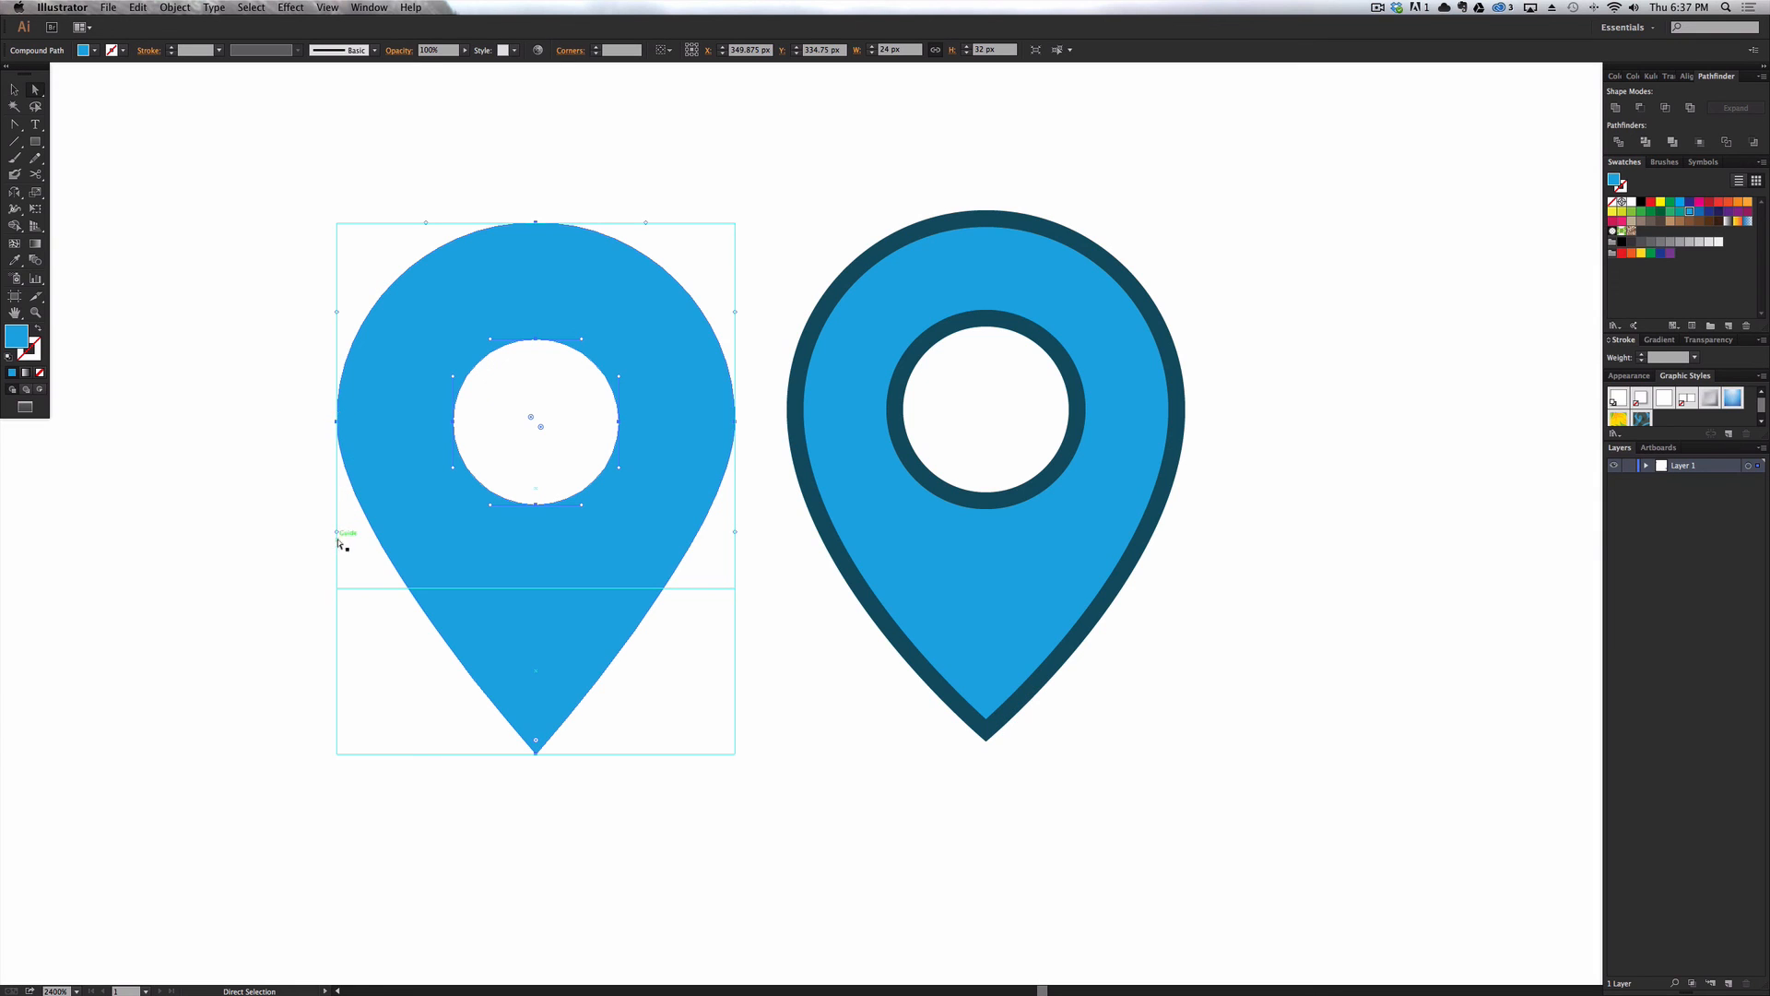
key("super+semicolon")
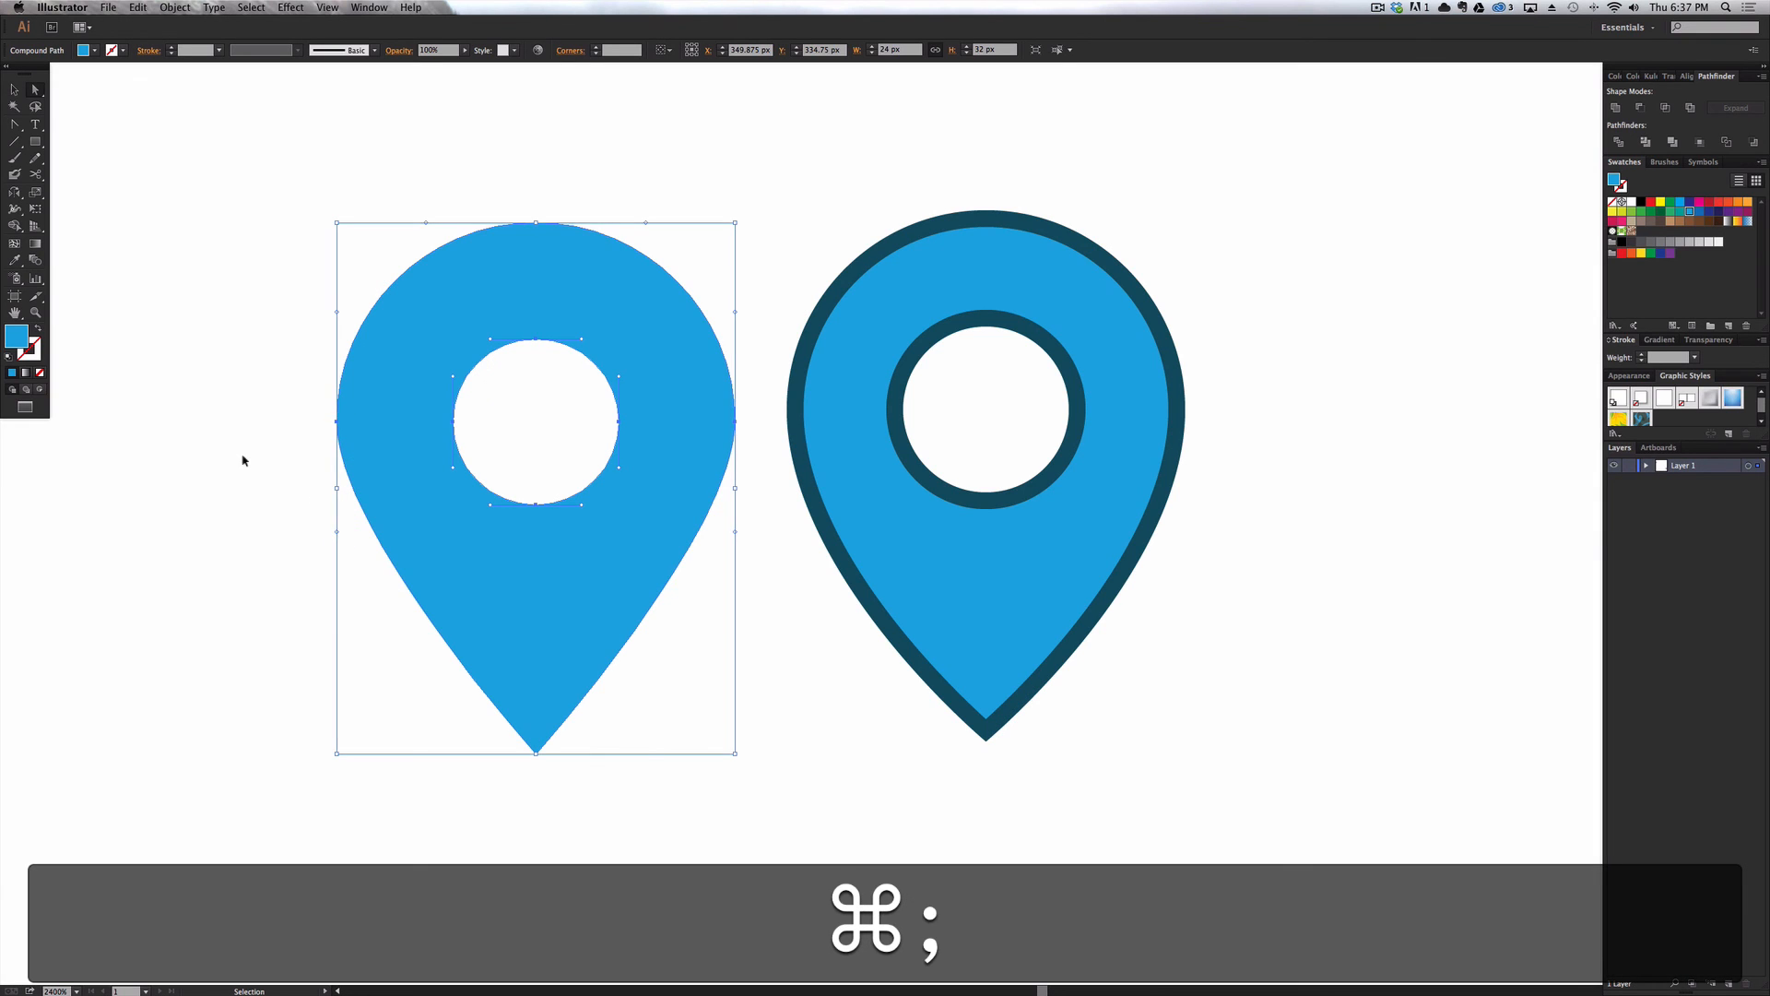
key("a")
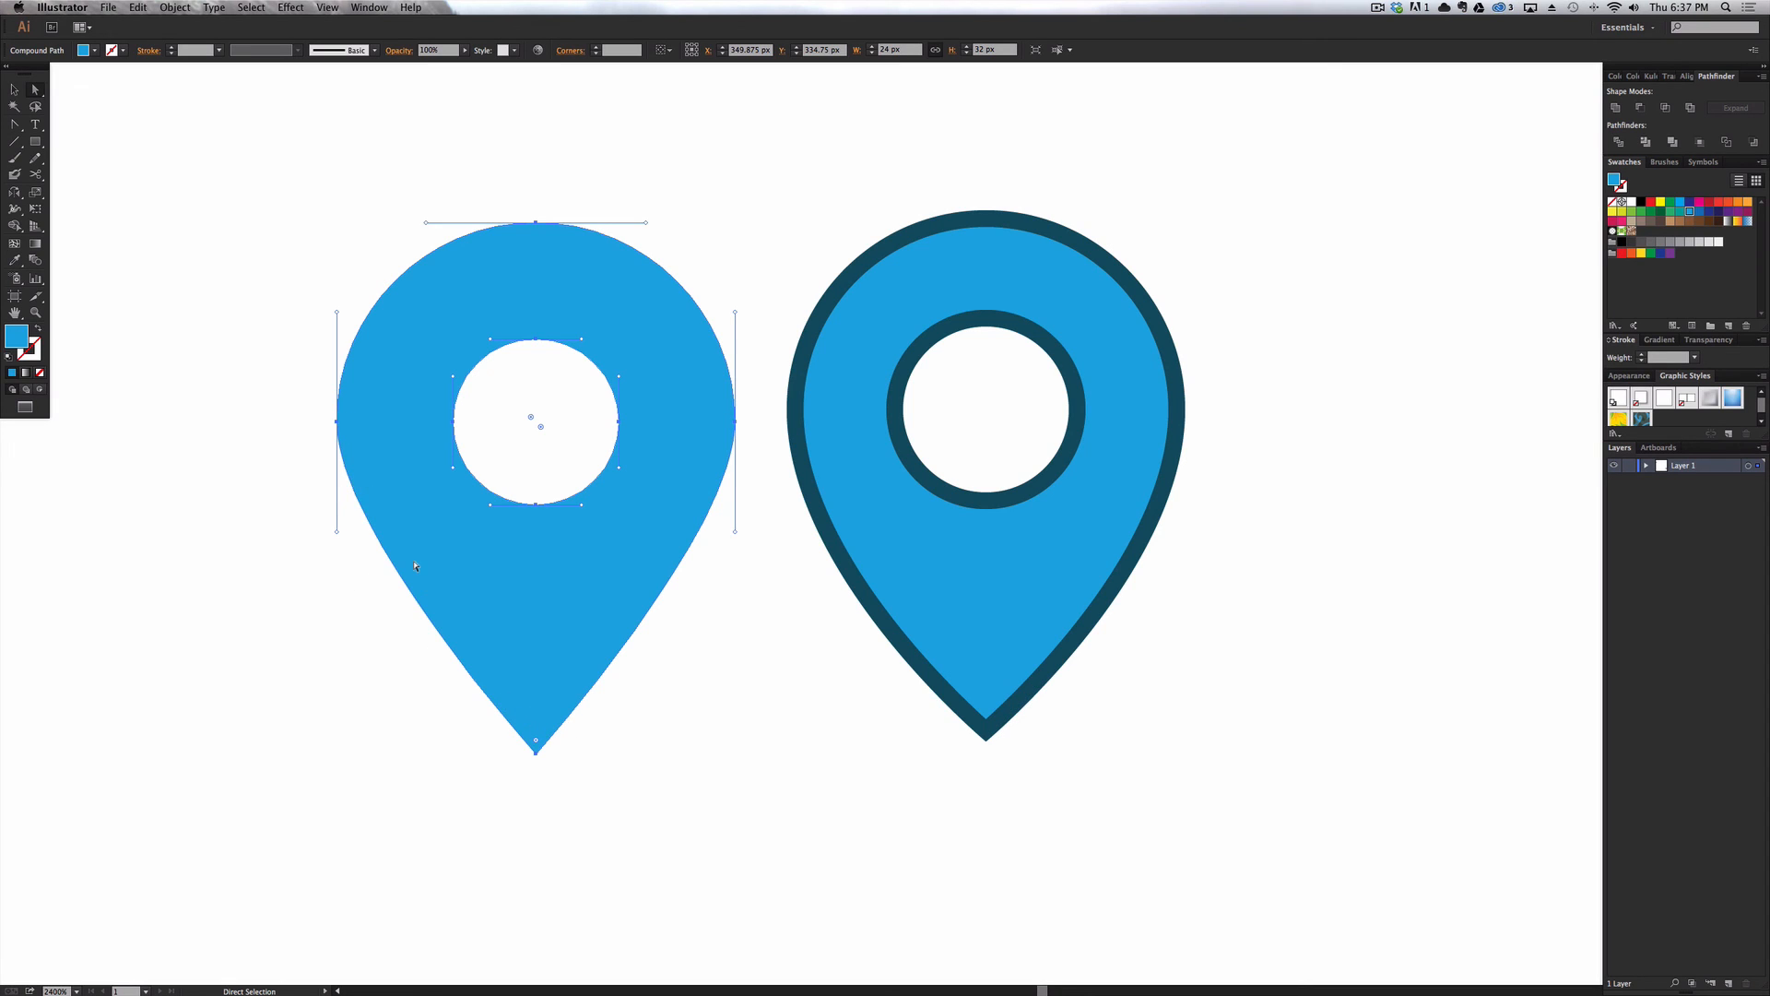
Show the guides and extend the lower direction handles of the new pin's two side anchor points straight down to the horizontal guide.
key("super+semicolon")
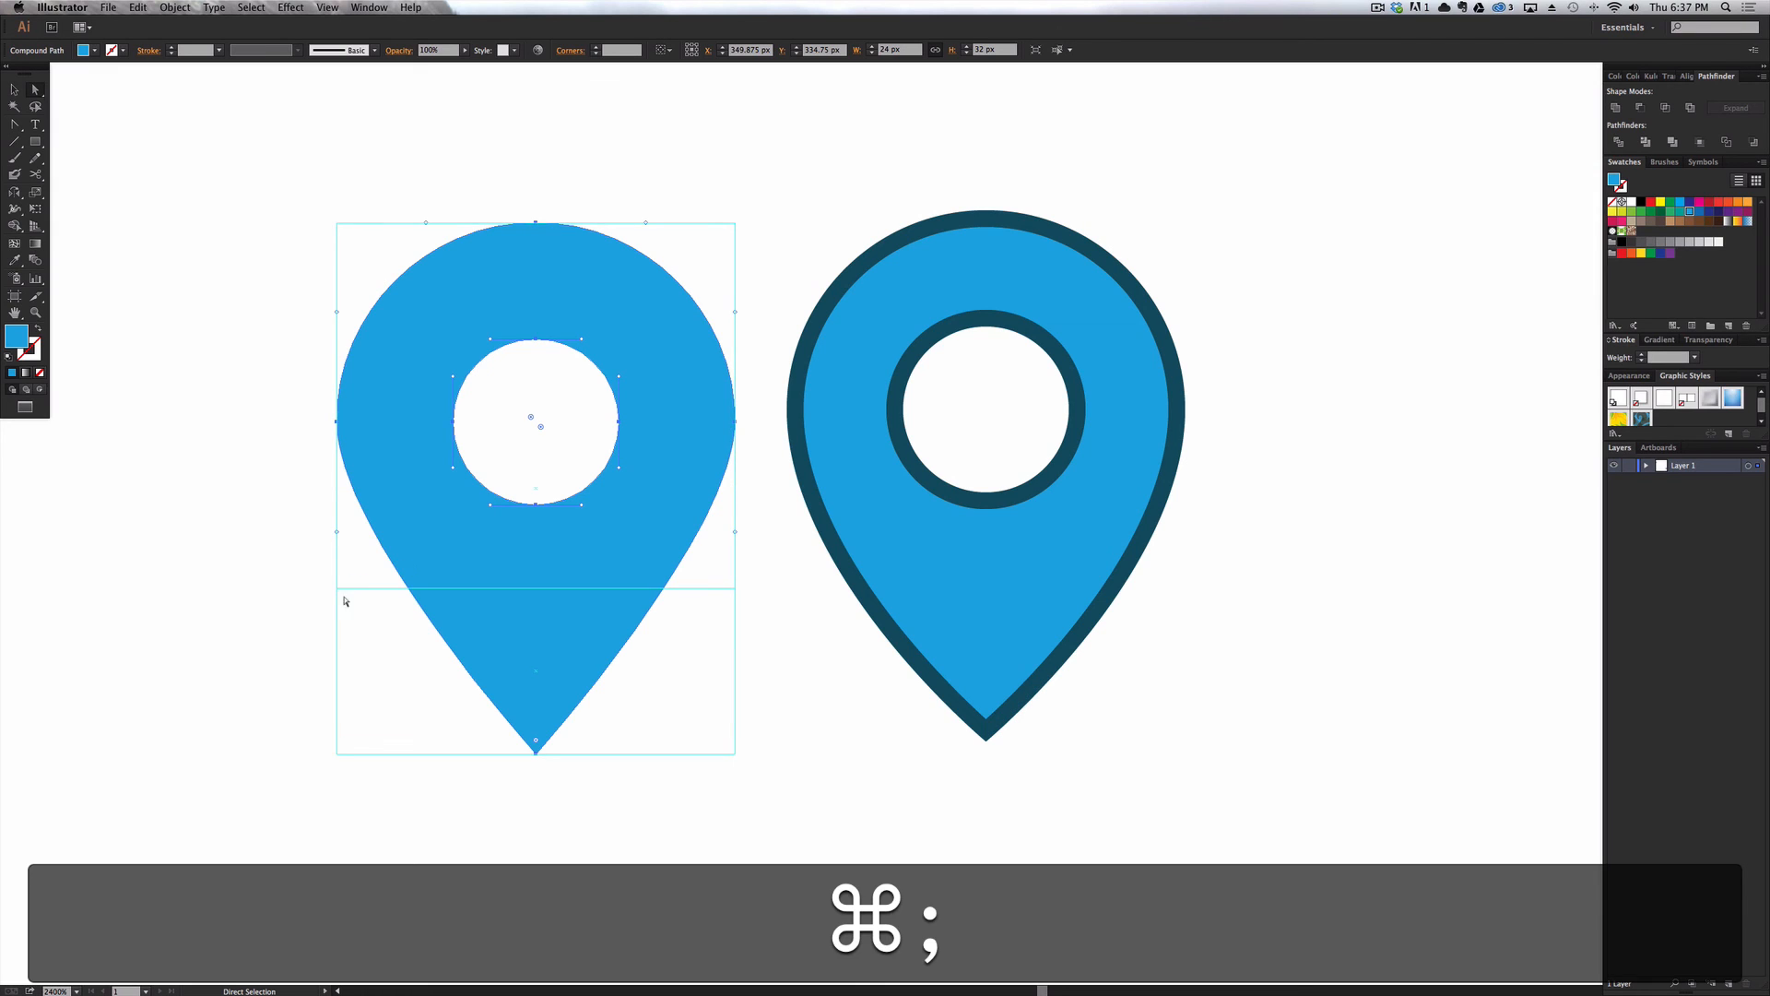
key("shift")
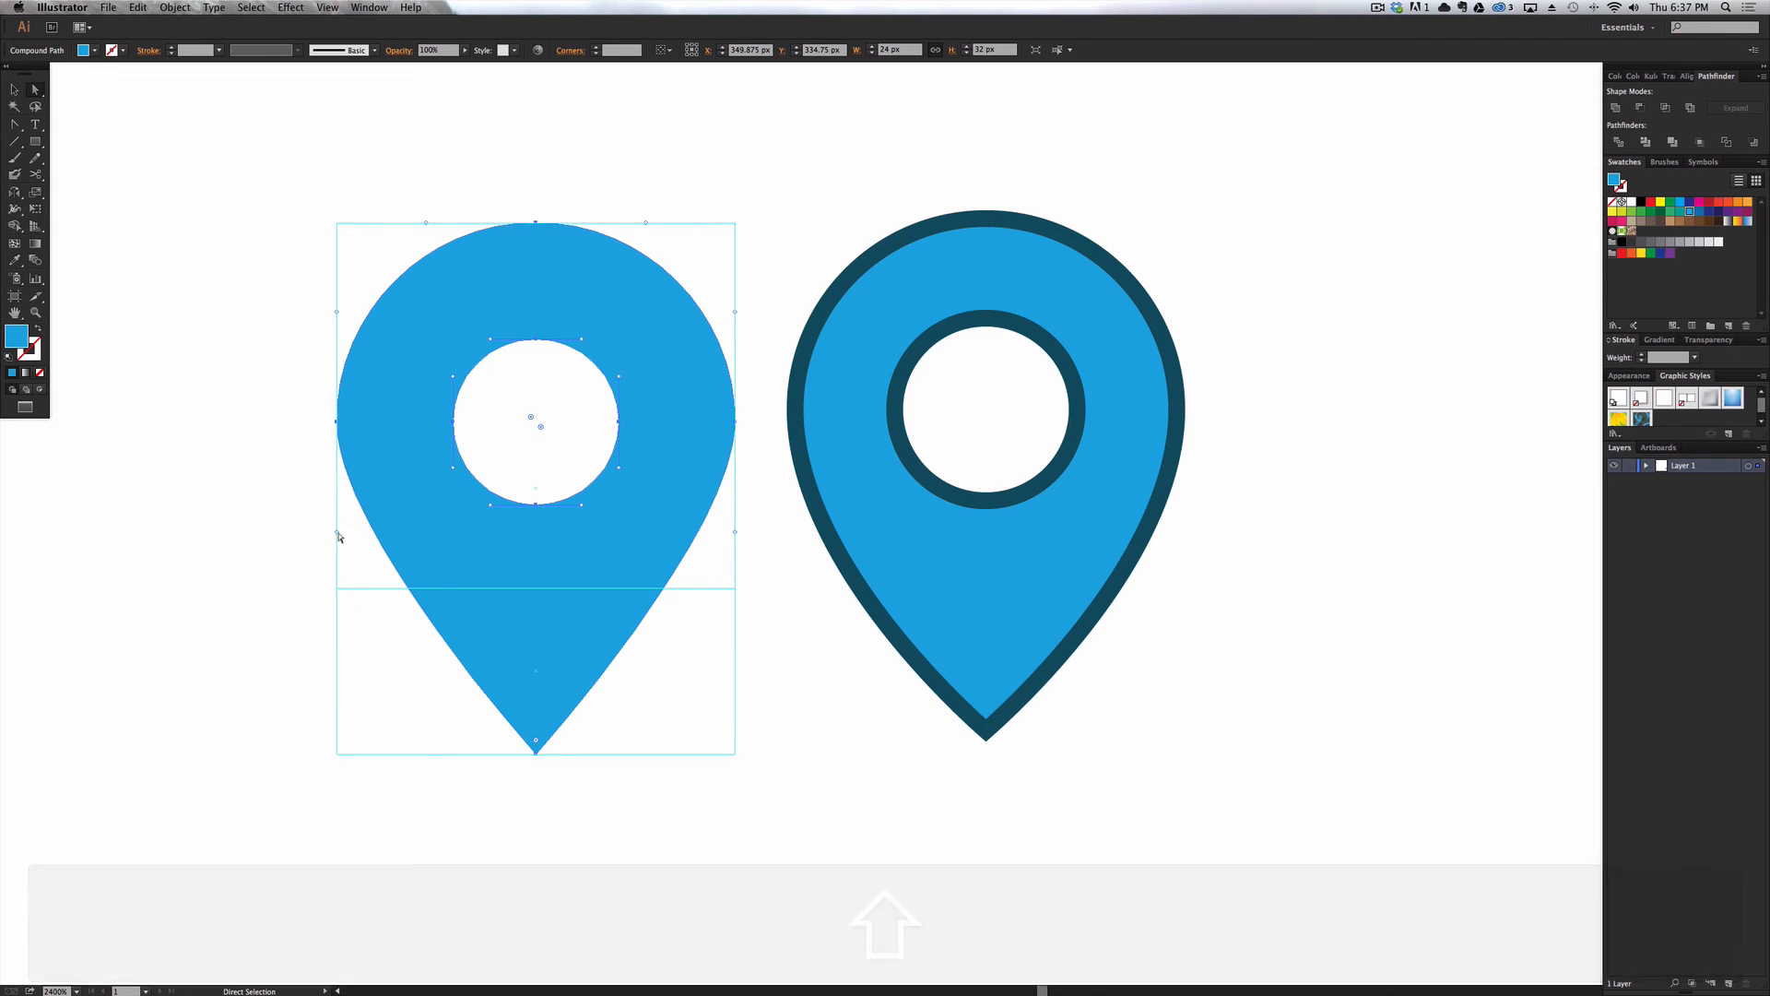
left_click_drag(337, 533, 338, 588)
left_click(833, 531)
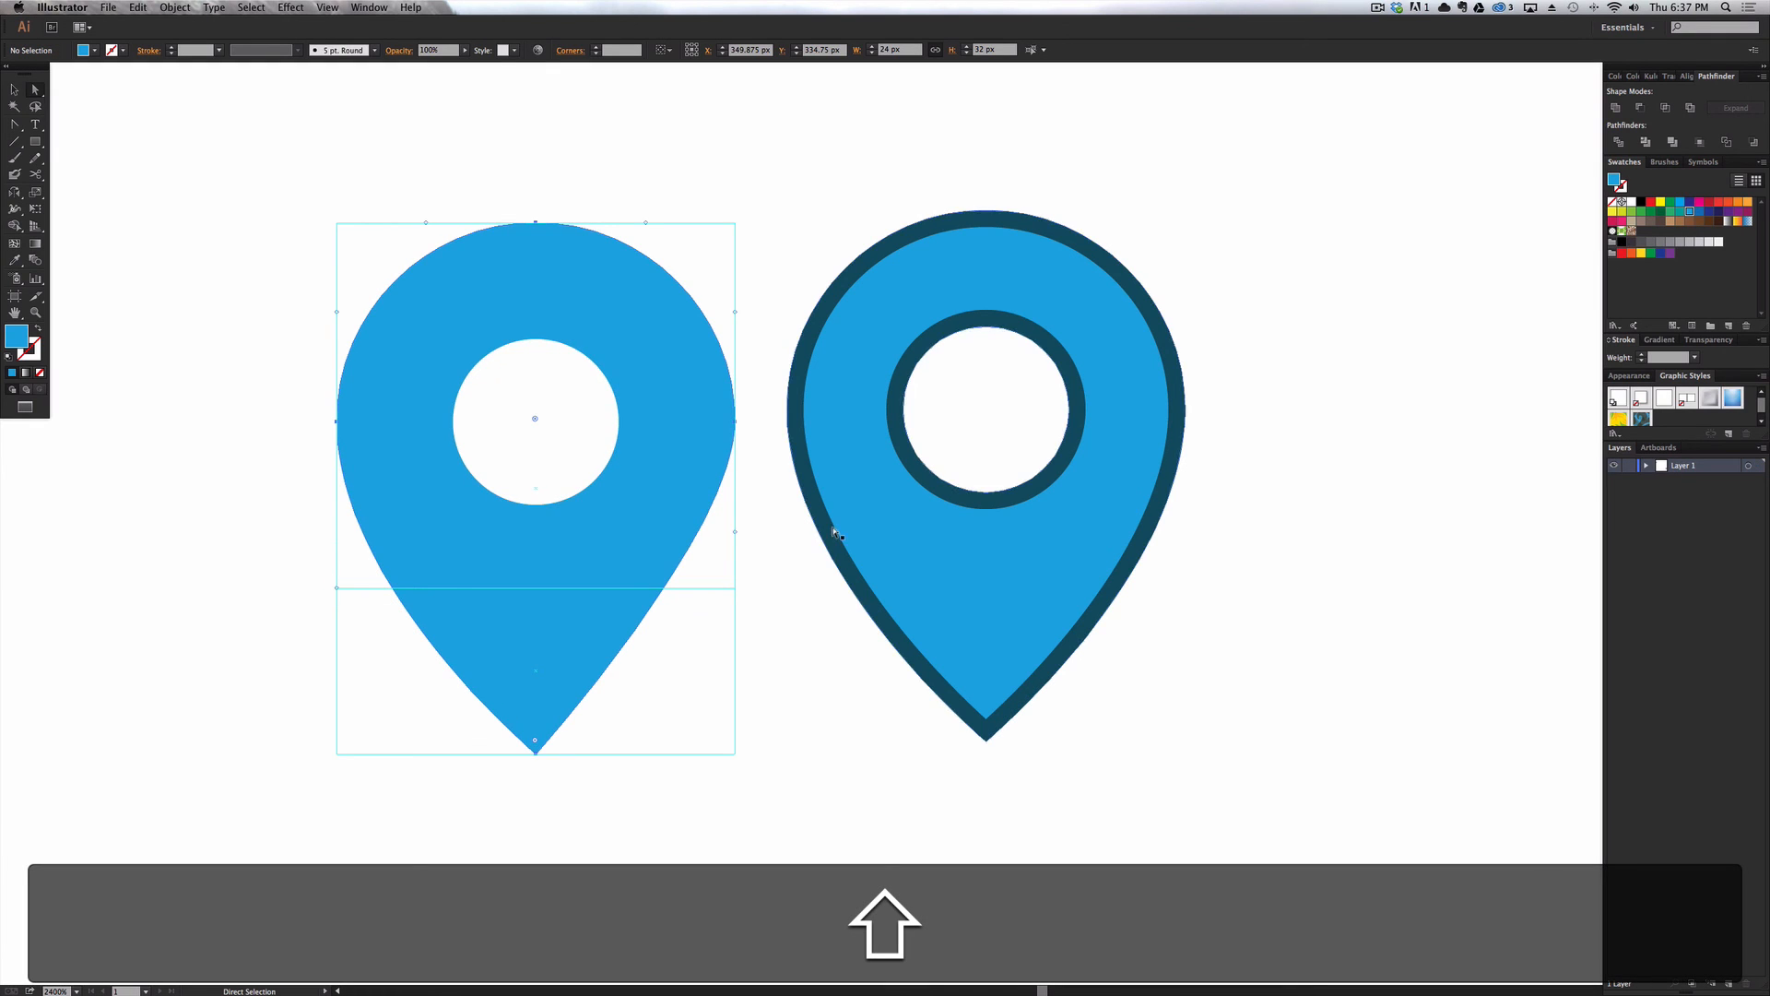
key("shift")
left_click_drag(734, 532, 735, 590)
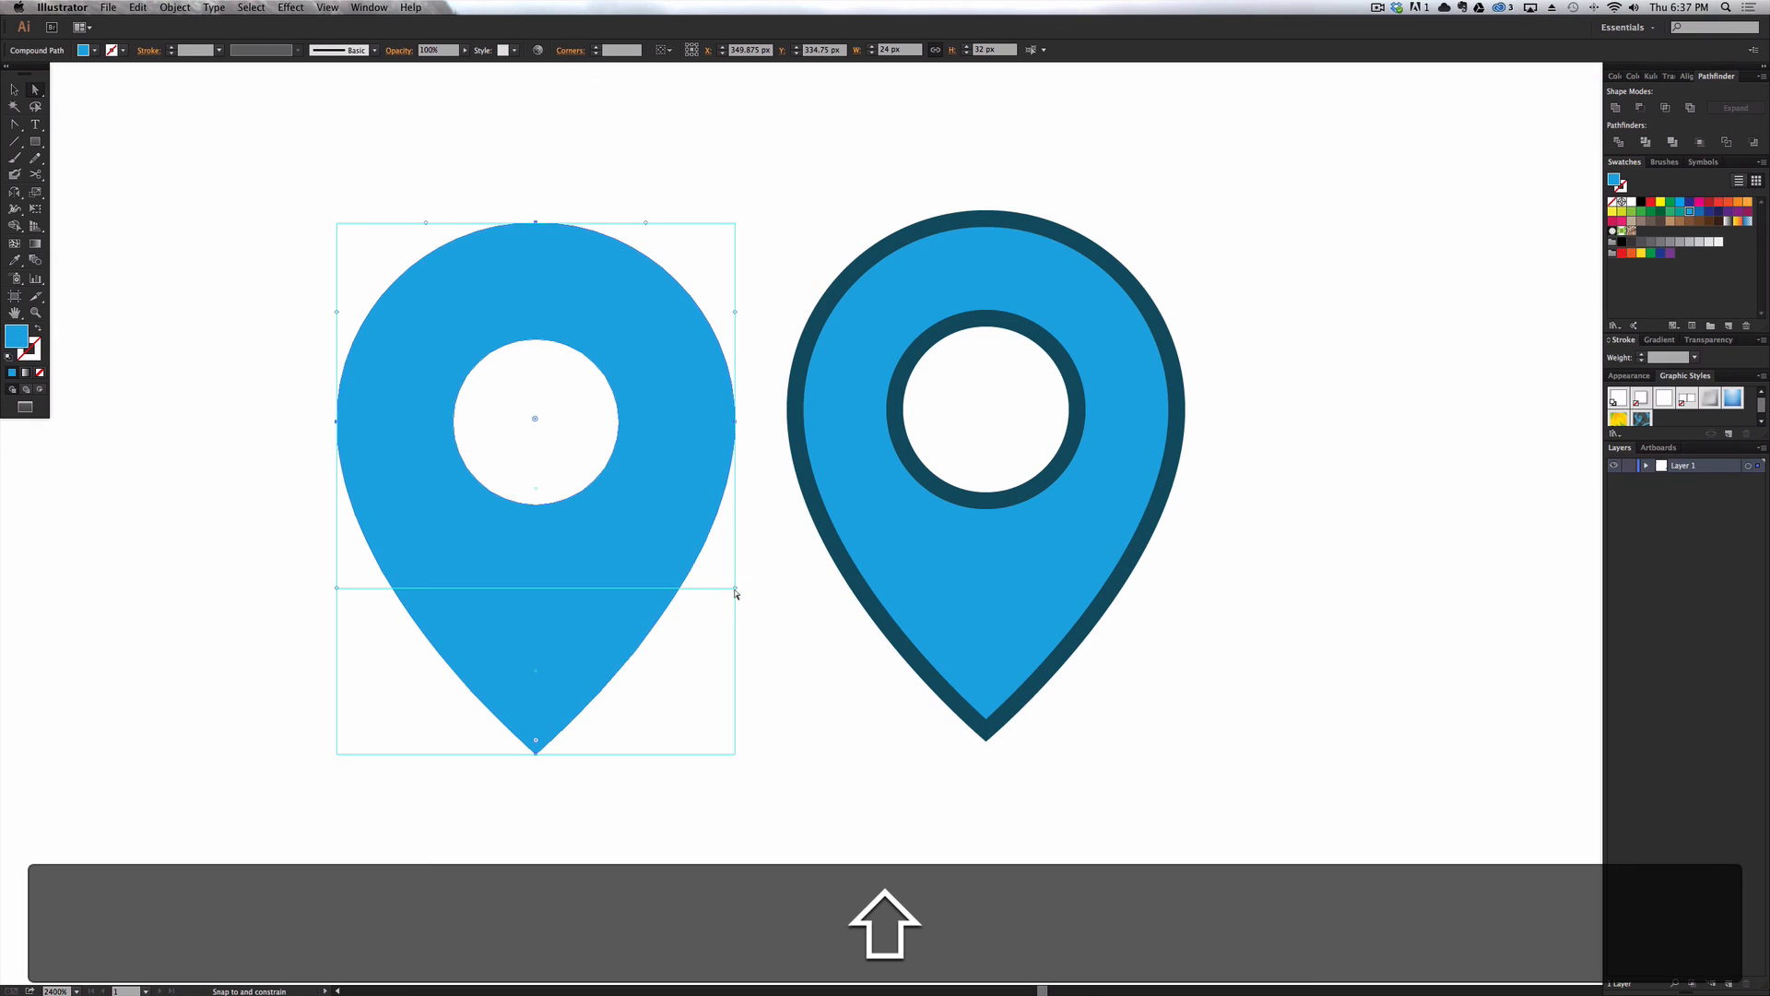
Deselect the new pin with the Selection tool active and hide the guides.
key("shift+v")
left_click(768, 591)
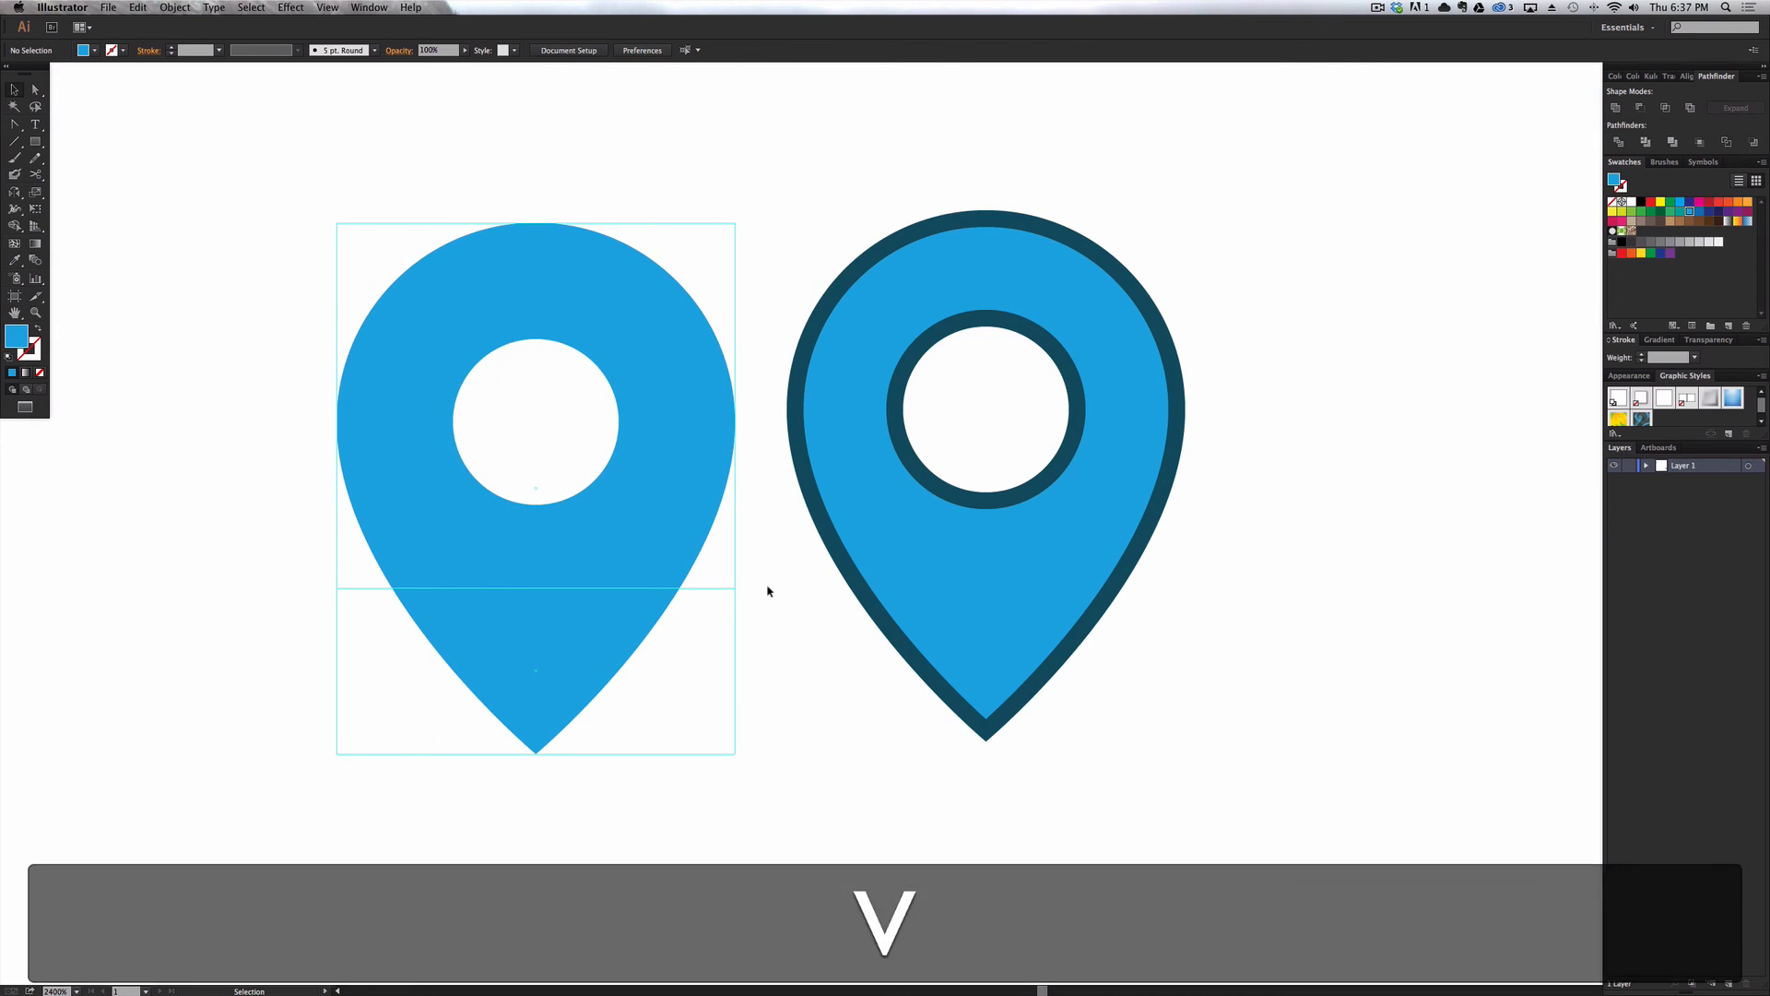
key("super+semicolon")
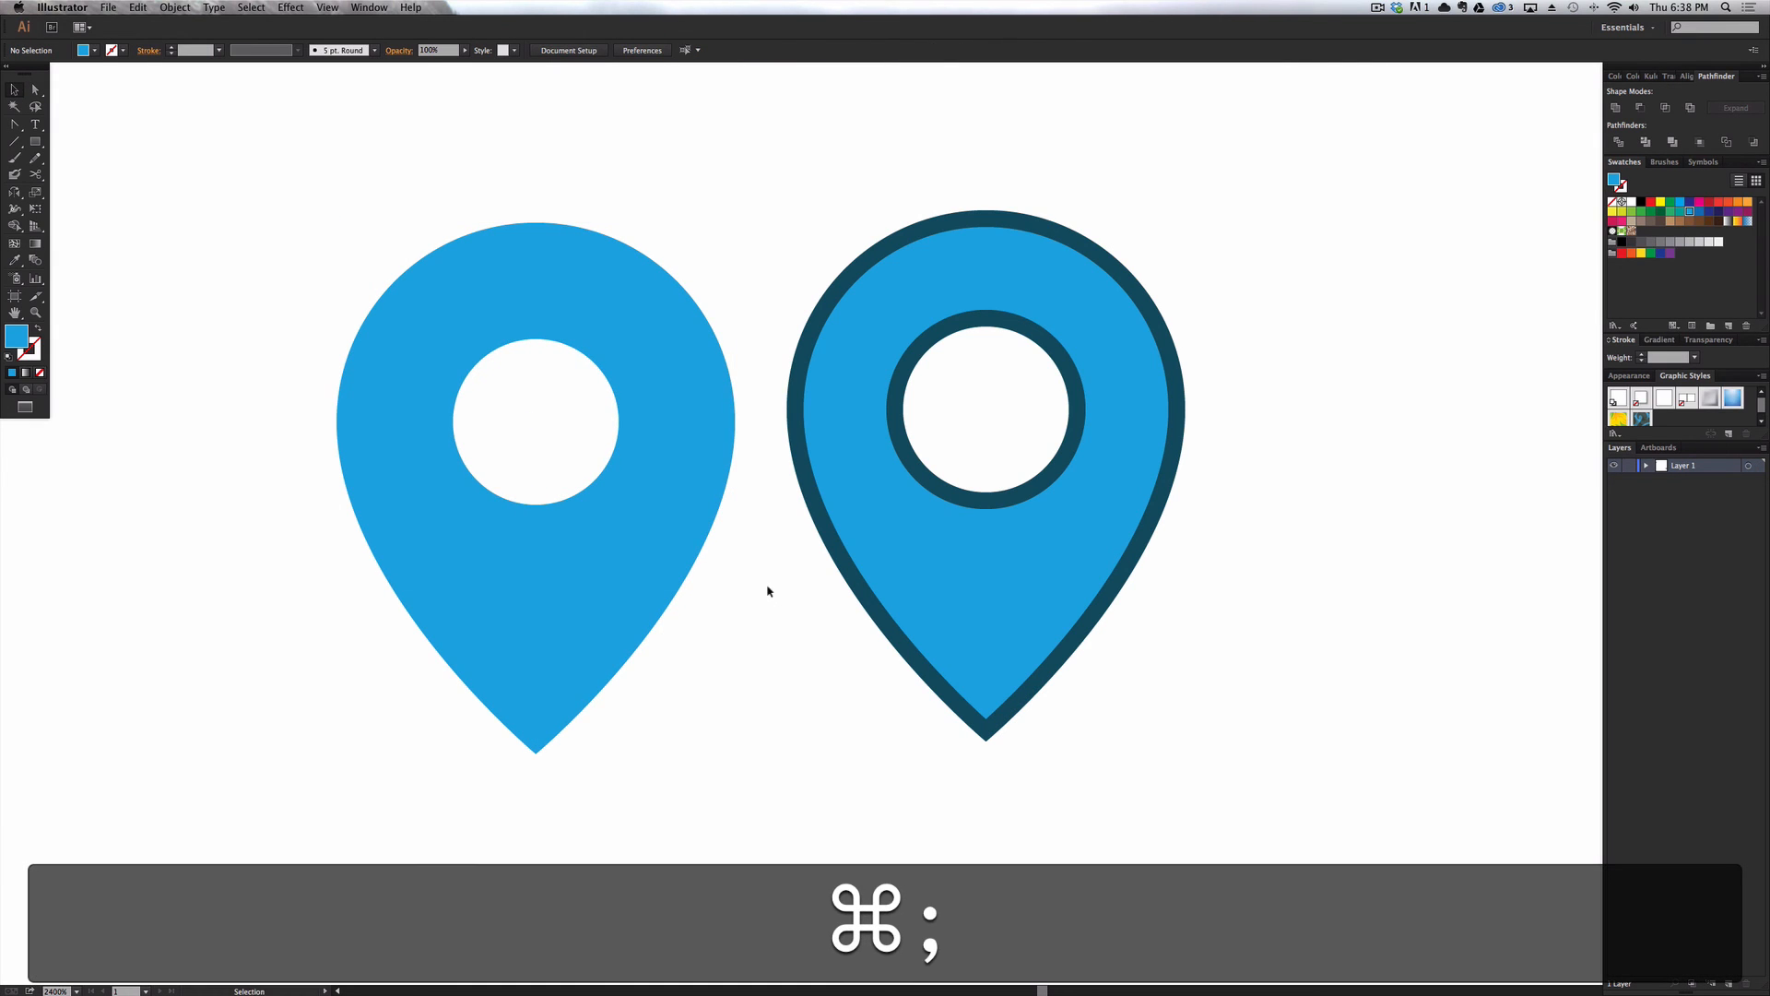